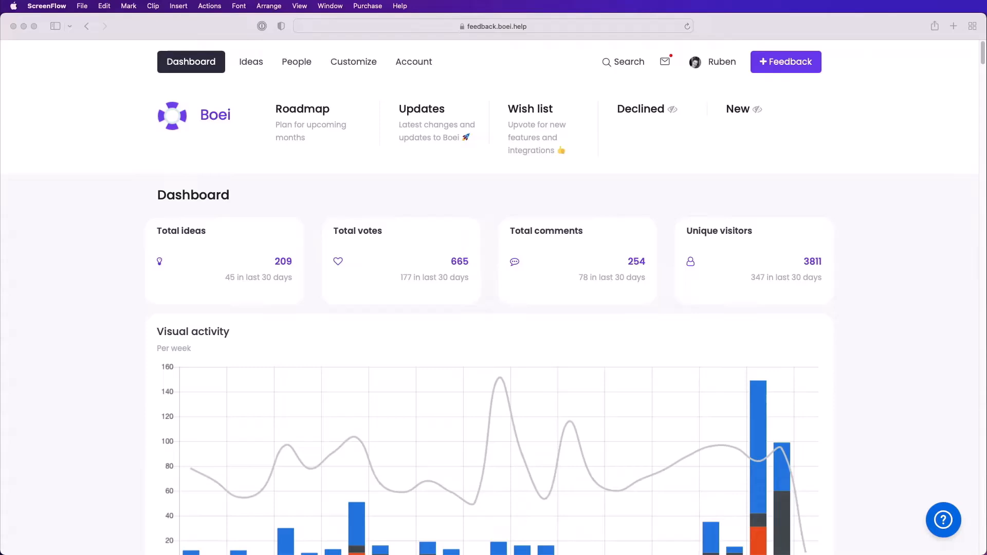
Review the dashboard's totals, the weekly visual activity chart and the activity stream
scroll(880, 341, down, 5)
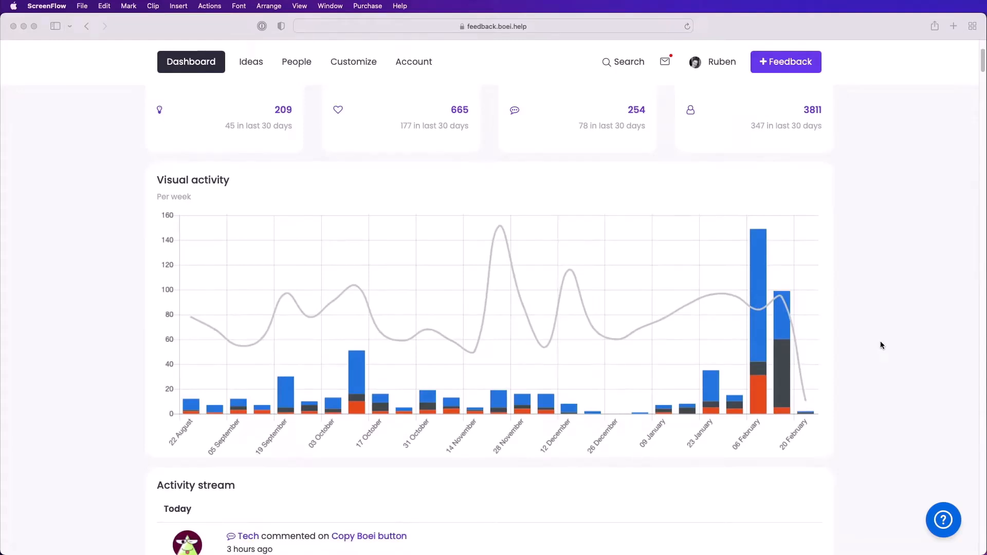
scroll(881, 341, down, 10)
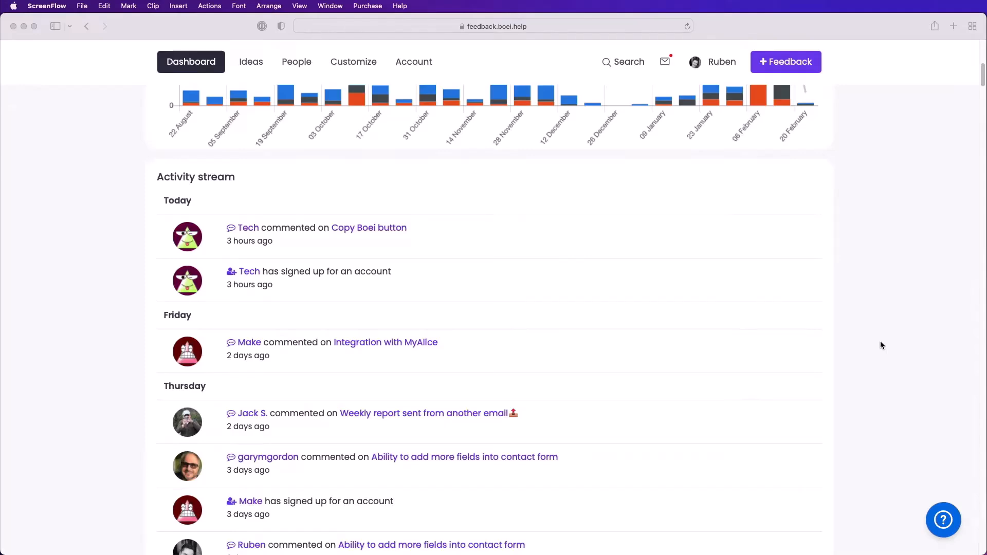
scroll(880, 341, up, 10)
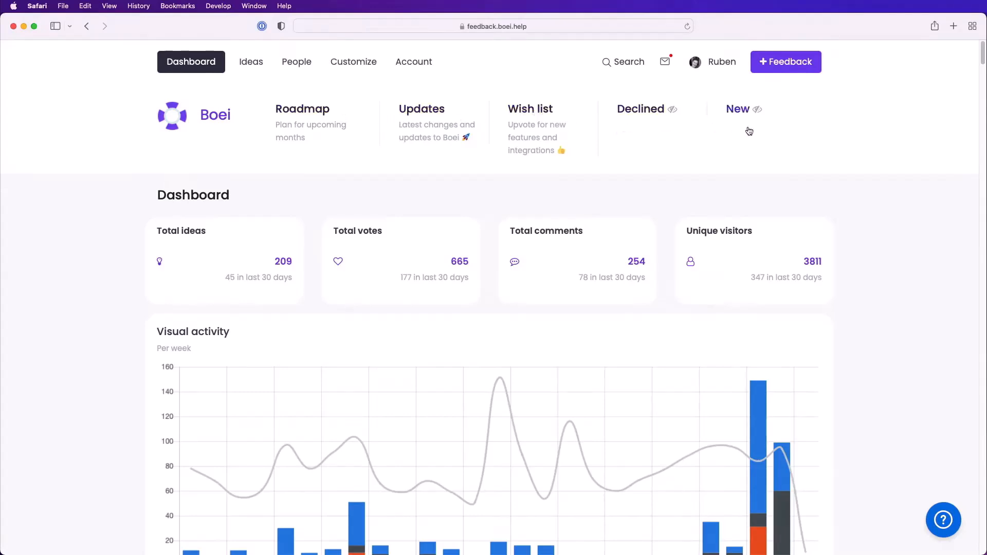
key(shift+super+2)
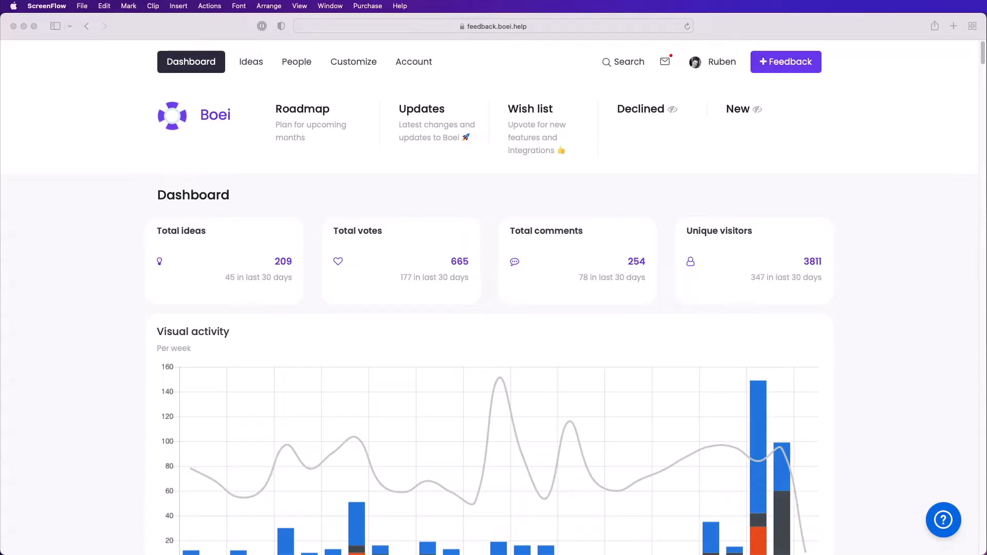
click(647, 192)
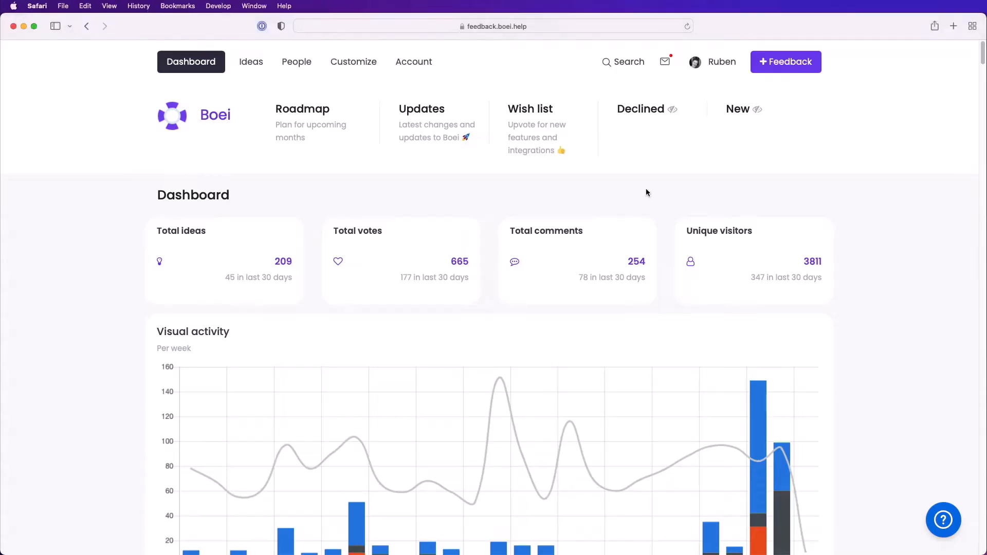
View the portal's Roadmap page and read through the latest post on the Updates page
click(318, 114)
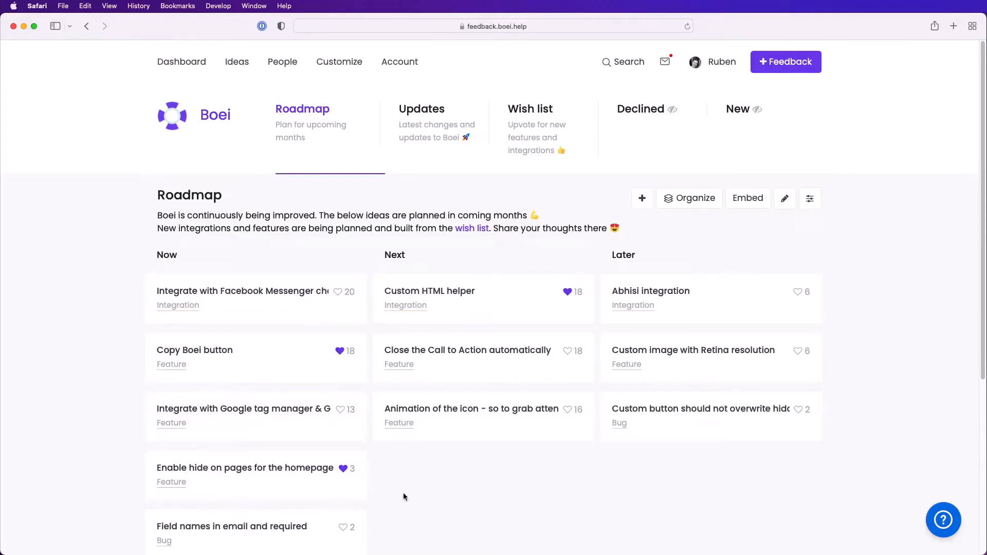
click(435, 120)
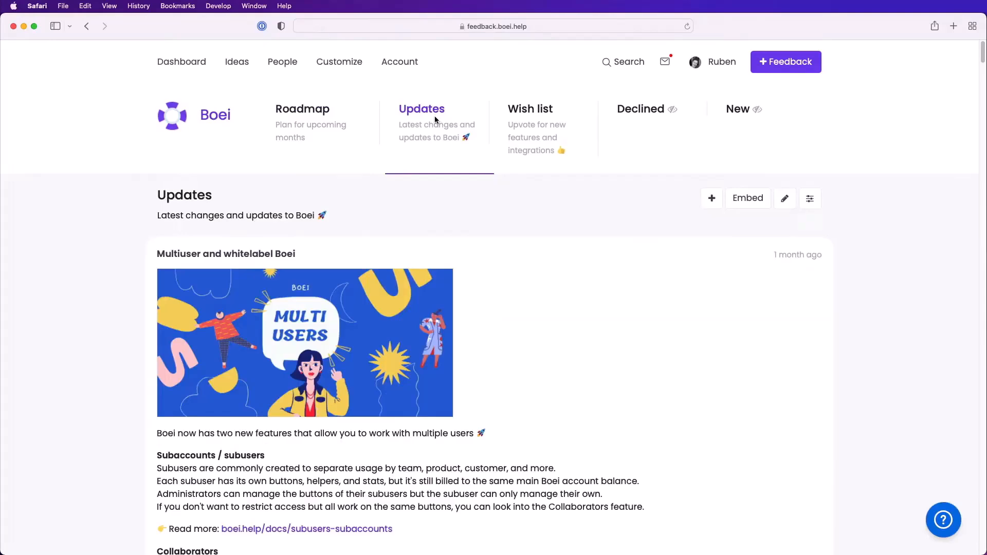
scroll(504, 263, down, 5)
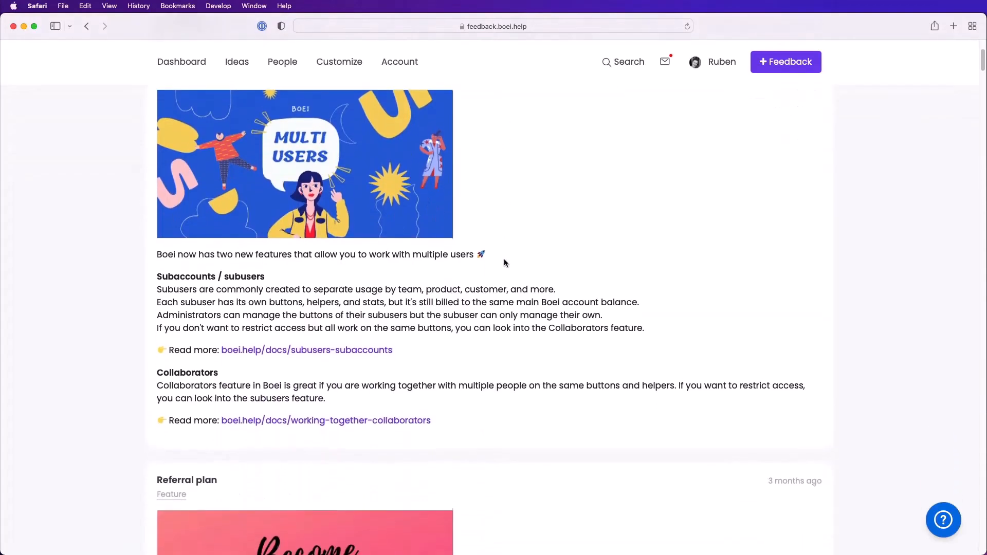
Open the Wish list page's tab settings and examine its page title, description, menu titles and display layouts
scroll(505, 260, up, 5)
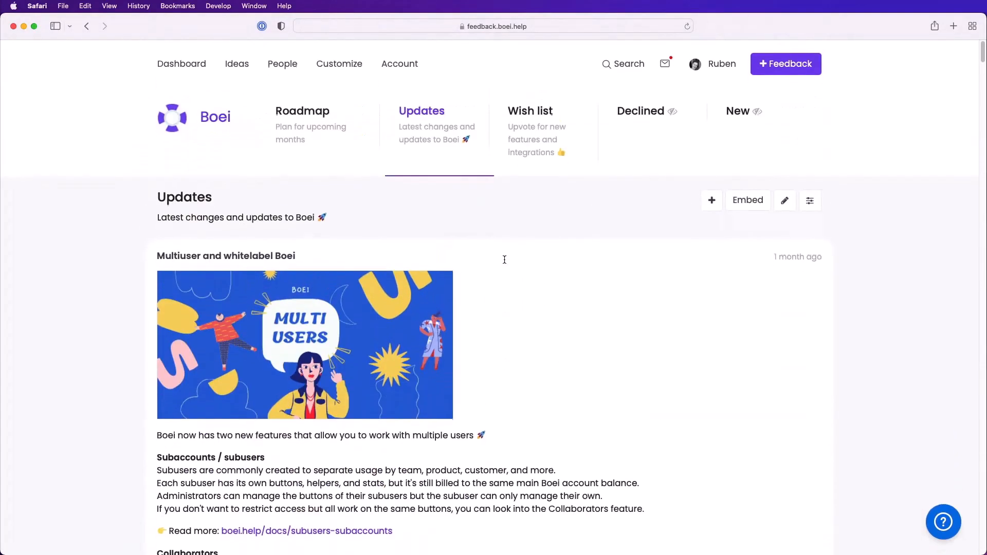
click(539, 105)
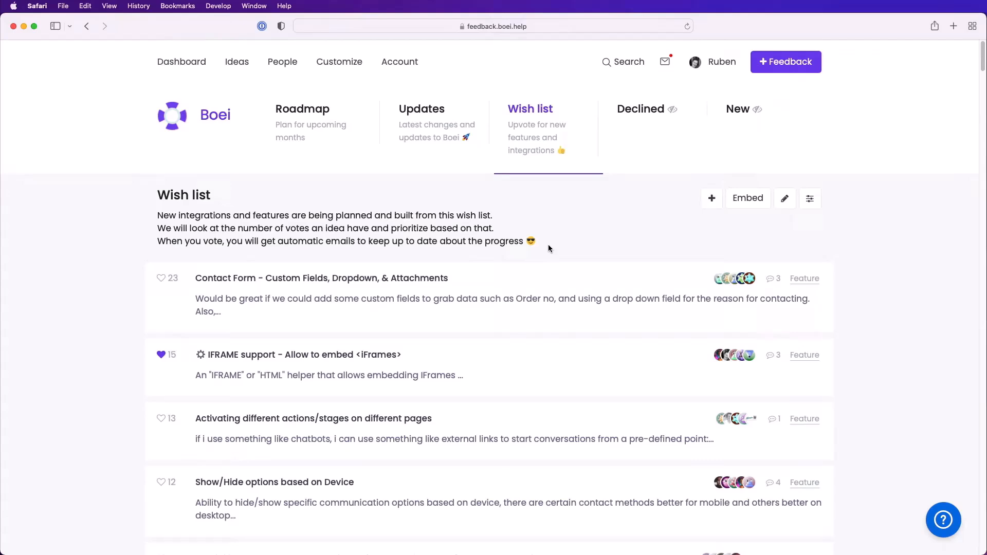
click(785, 197)
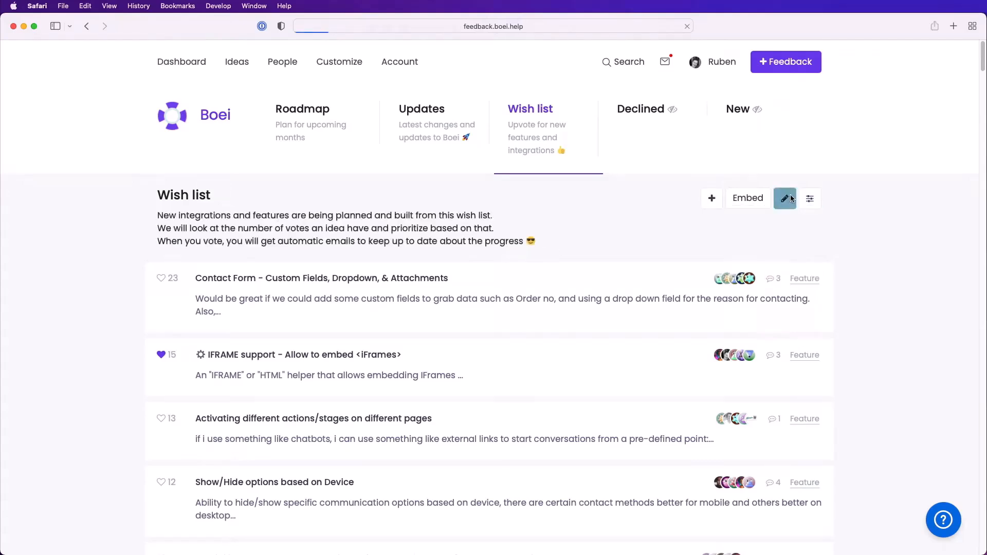
scroll(443, 259, down, 3)
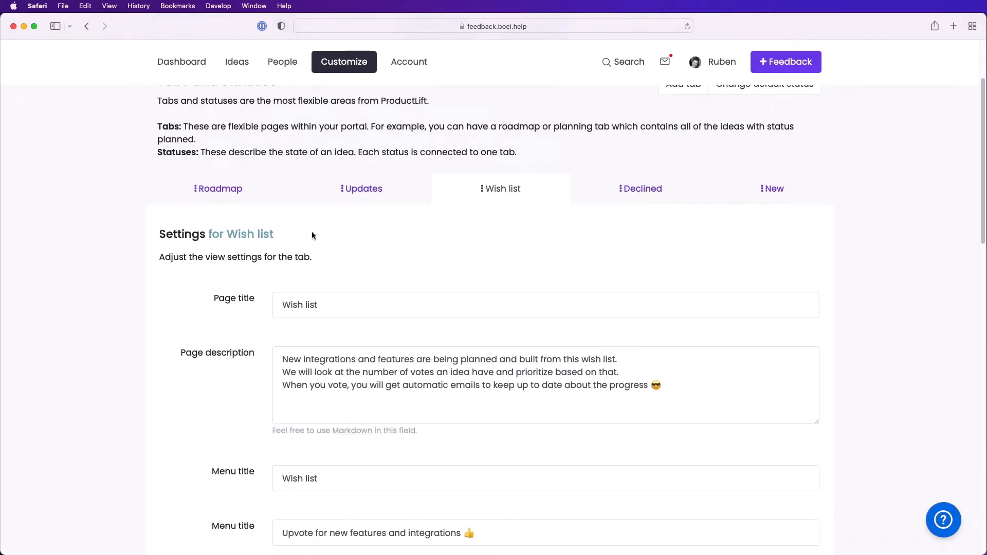
scroll(313, 236, down, 3)
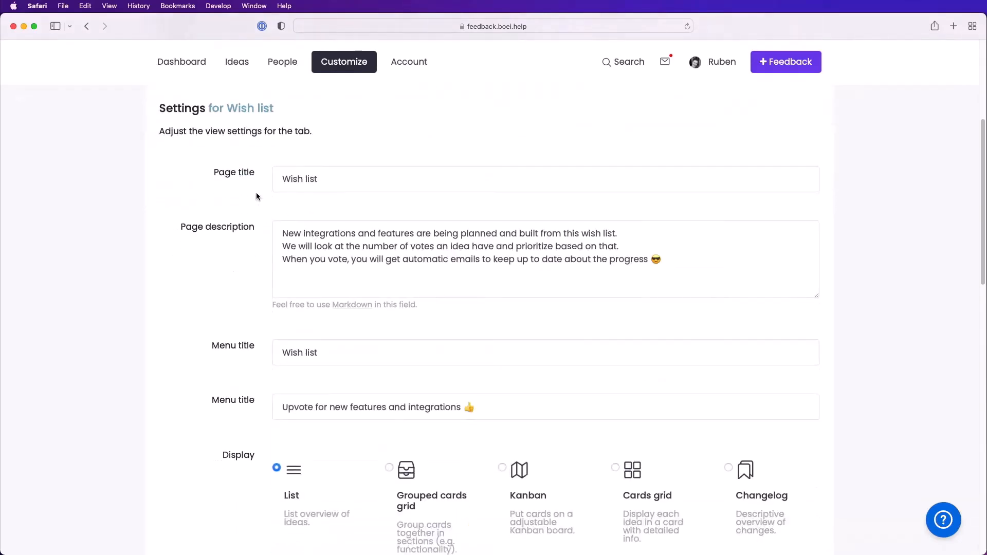
scroll(257, 196, down, 4)
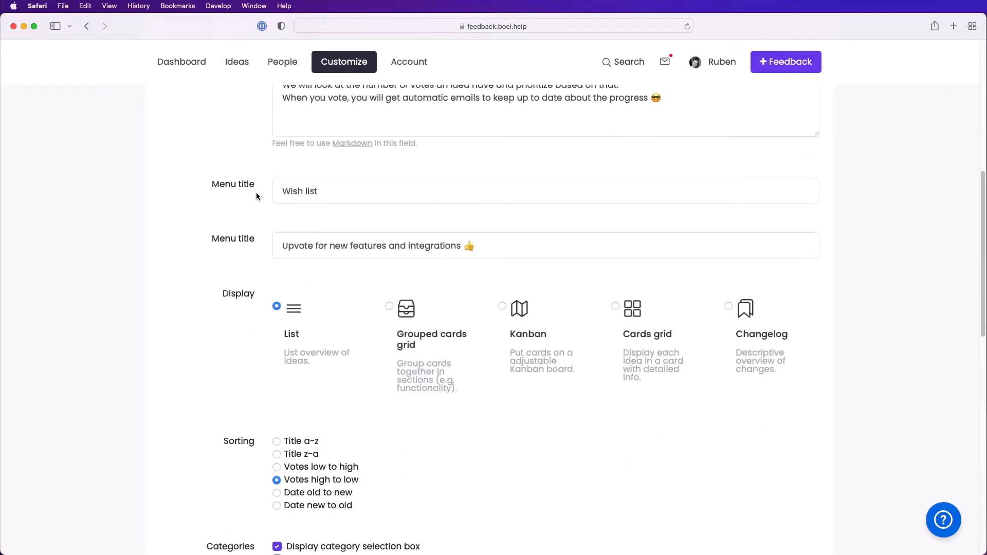
scroll(254, 233, down, 3)
scroll(254, 236, down, 1)
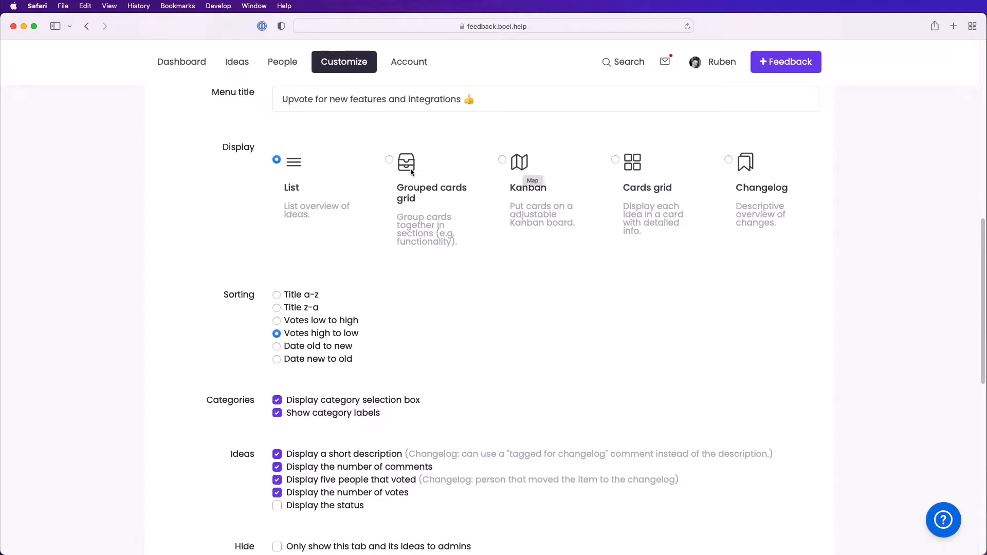
Examine the Wish list tab's sorting, category, idea, hide and status settings, and return to the Wish list page
scroll(442, 244, down, 5)
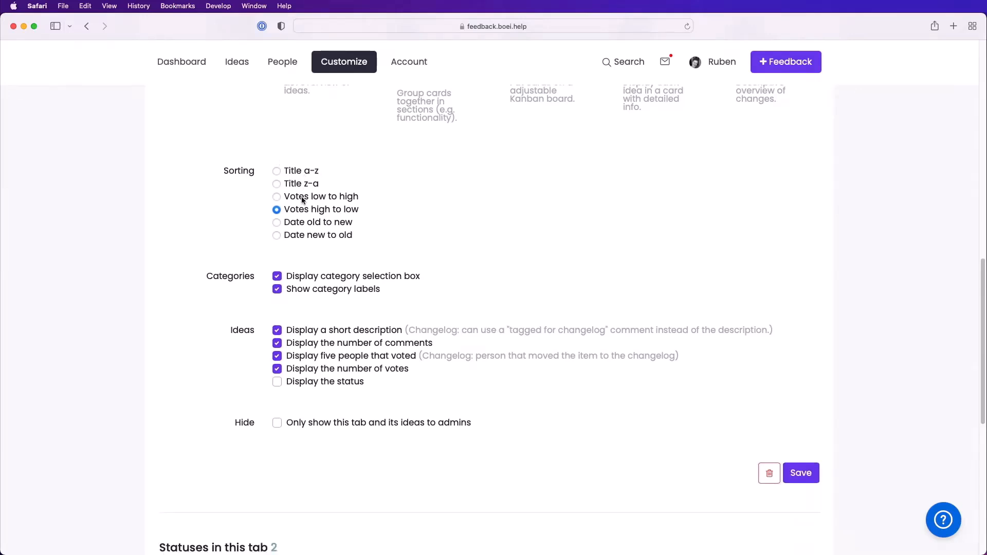
scroll(411, 222, down, 2)
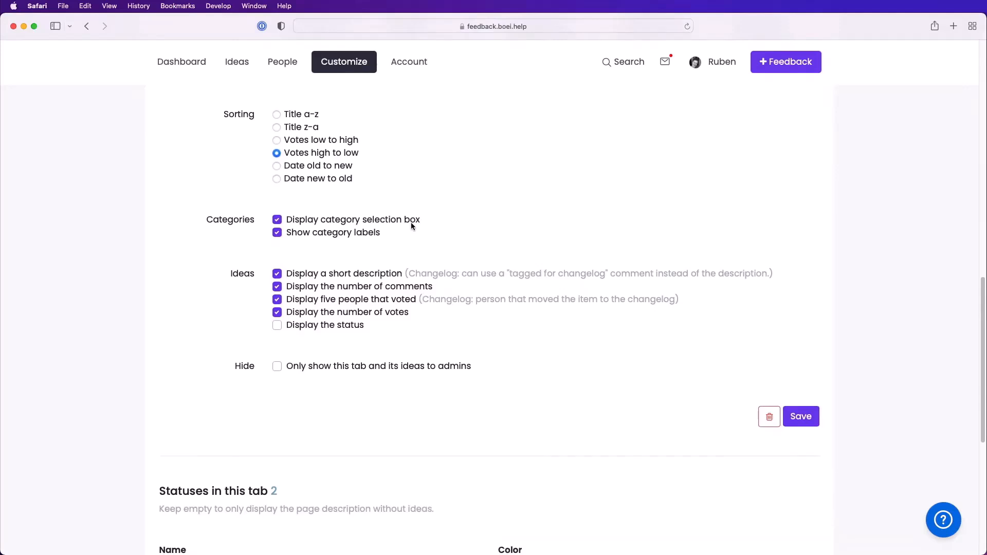
scroll(411, 225, down, 3)
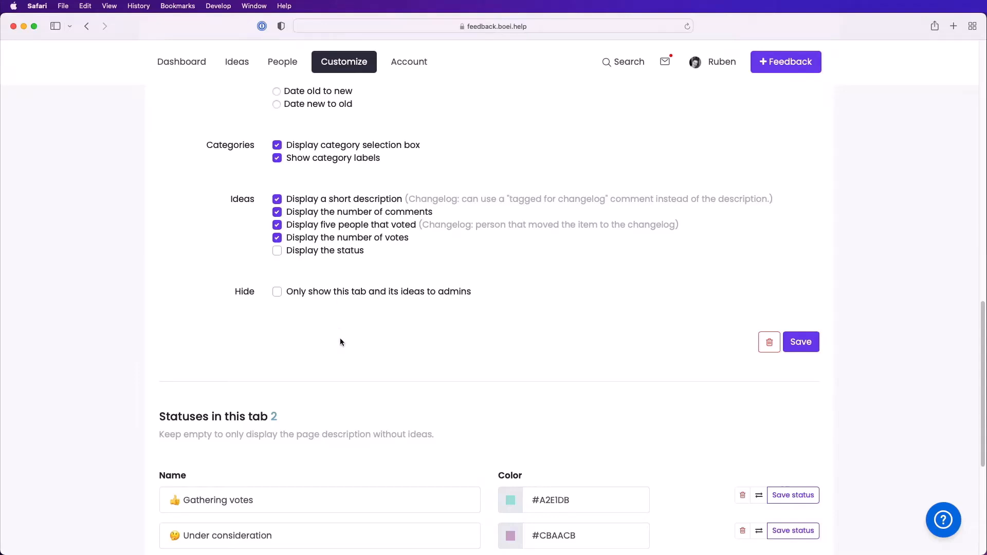
scroll(340, 342, down, 3)
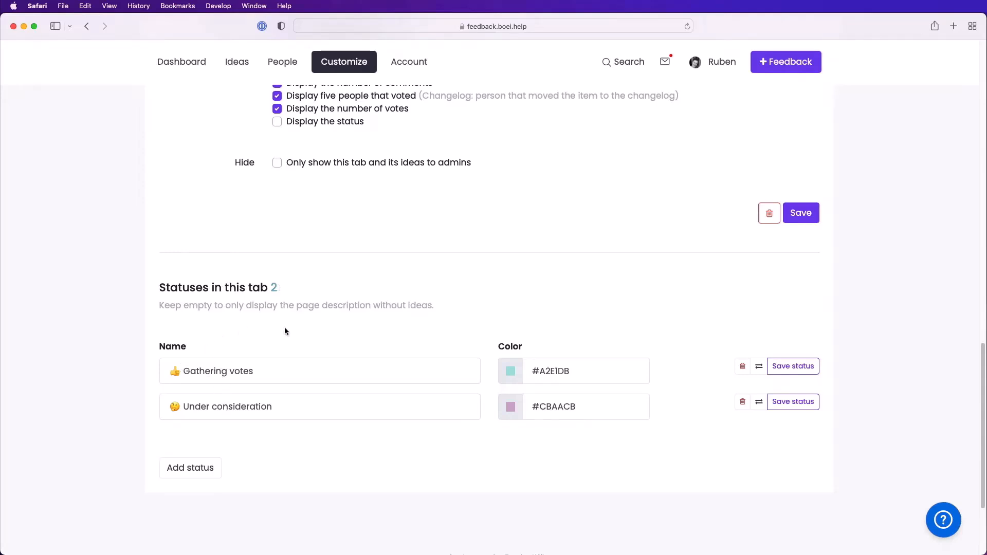
scroll(285, 330, up, 15)
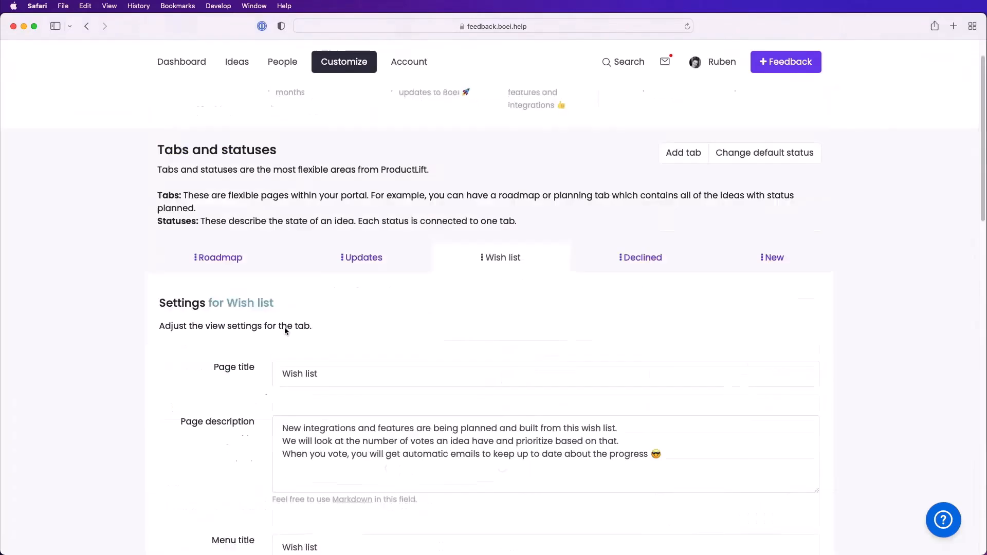
click(542, 112)
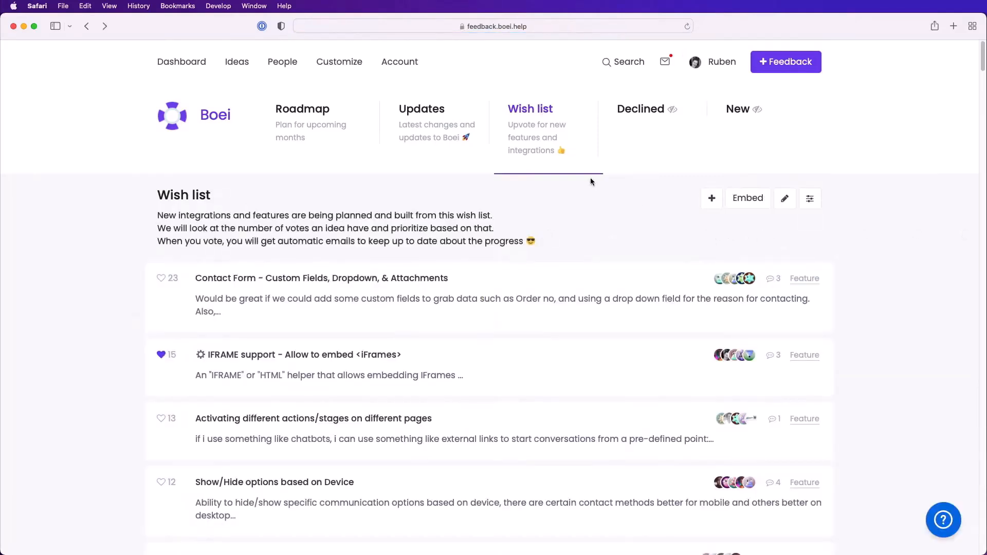
Open the Portal info and domain settings and review the name, domain, language, action button, privacy and closing options
click(349, 64)
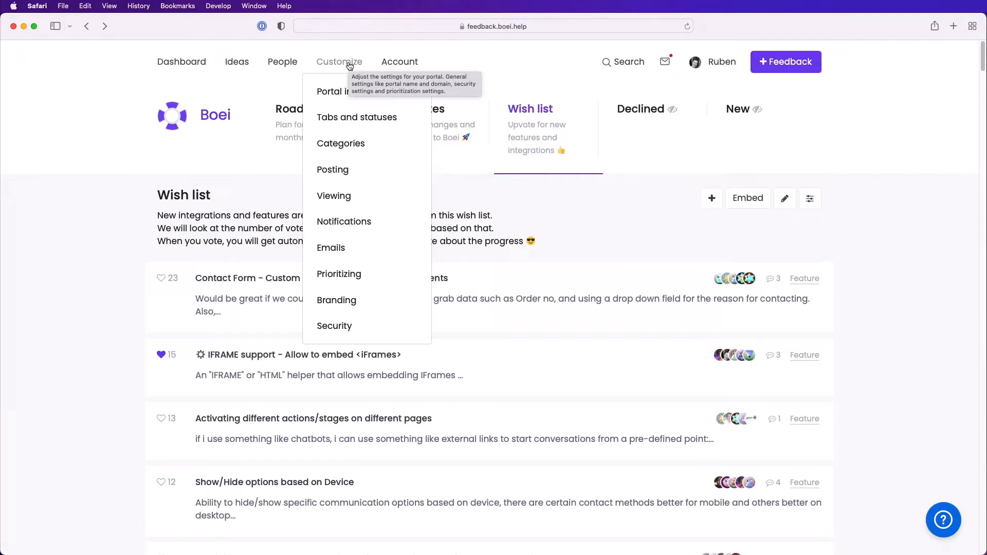
click(338, 90)
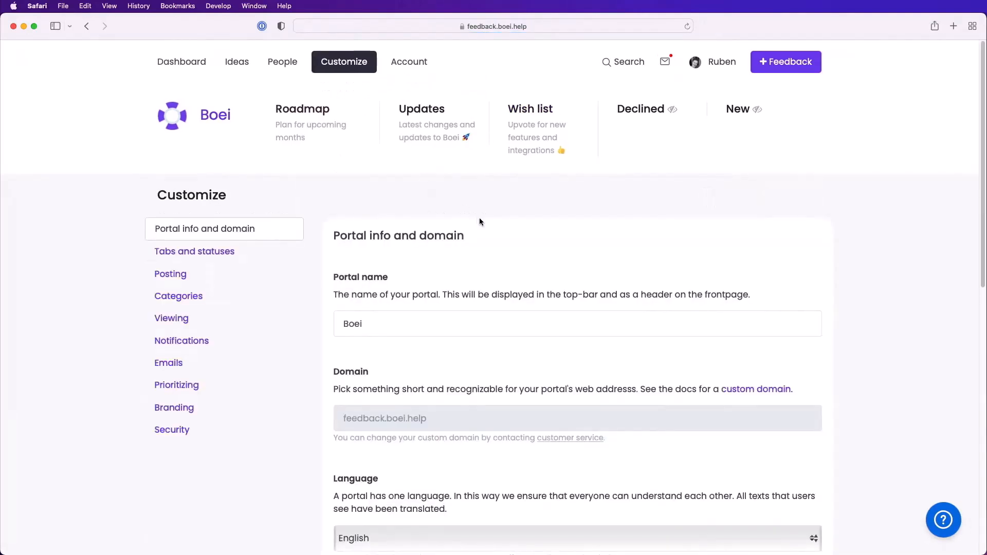
scroll(864, 276, down, 4)
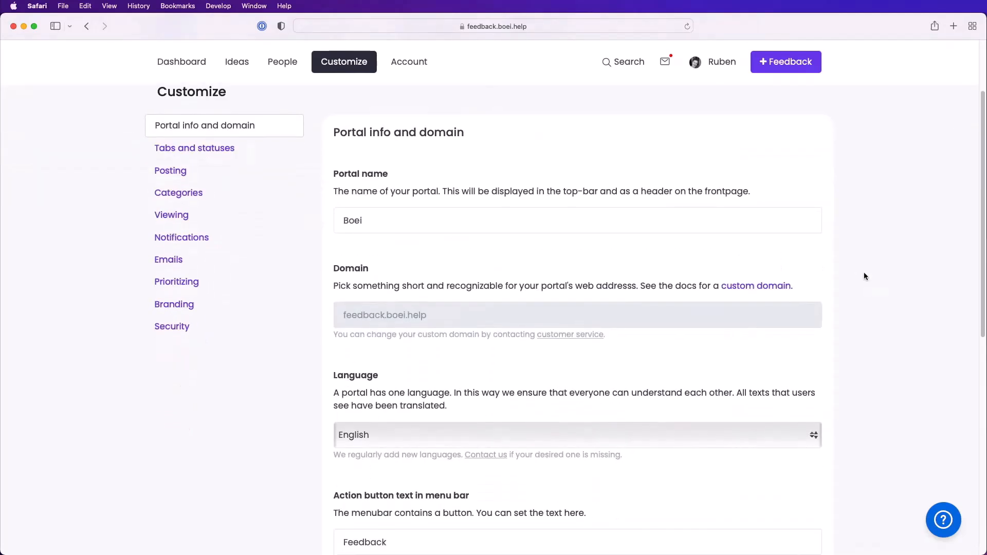
scroll(864, 276, down, 4)
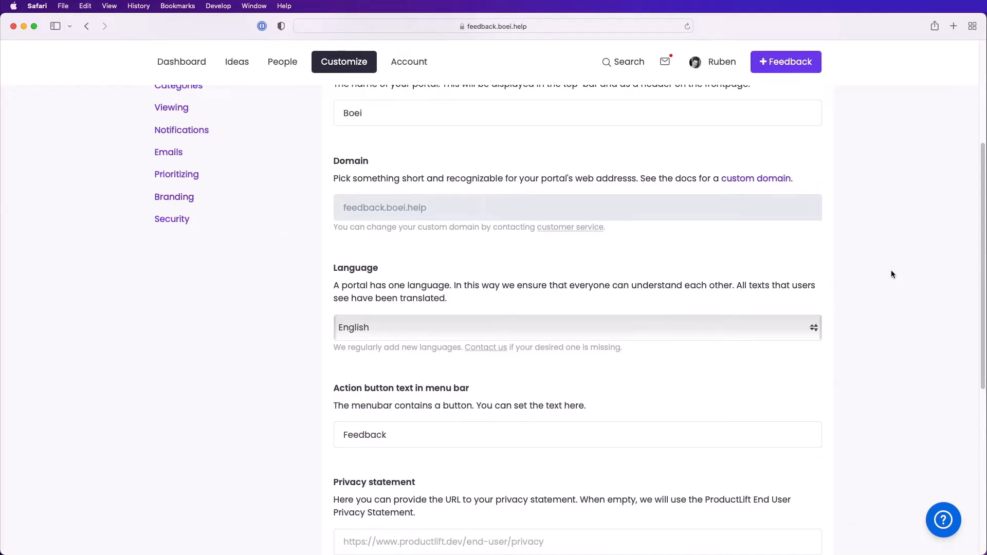
scroll(891, 274, down, 3)
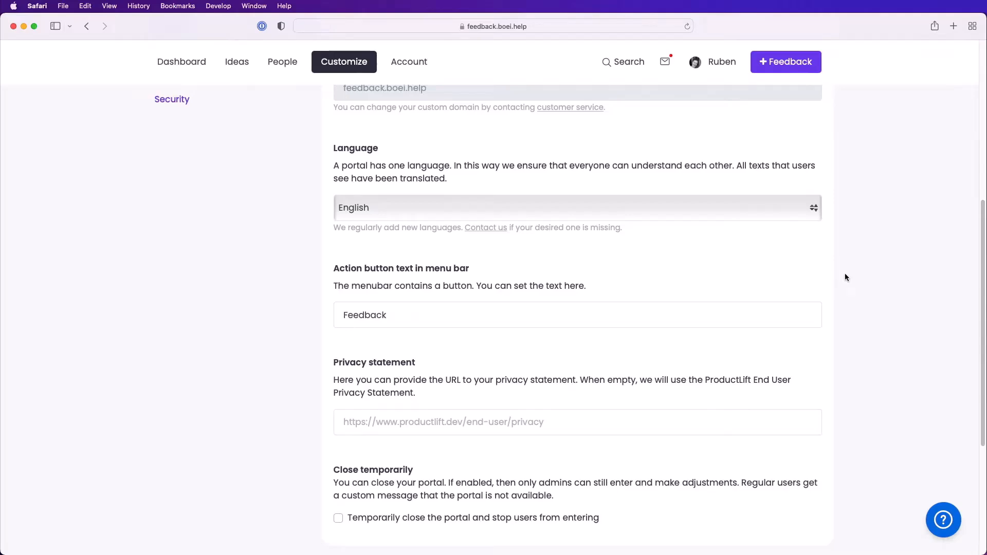
Open the Posting settings and review the intro message, category settings and message after successful creation
scroll(845, 277, up, 6)
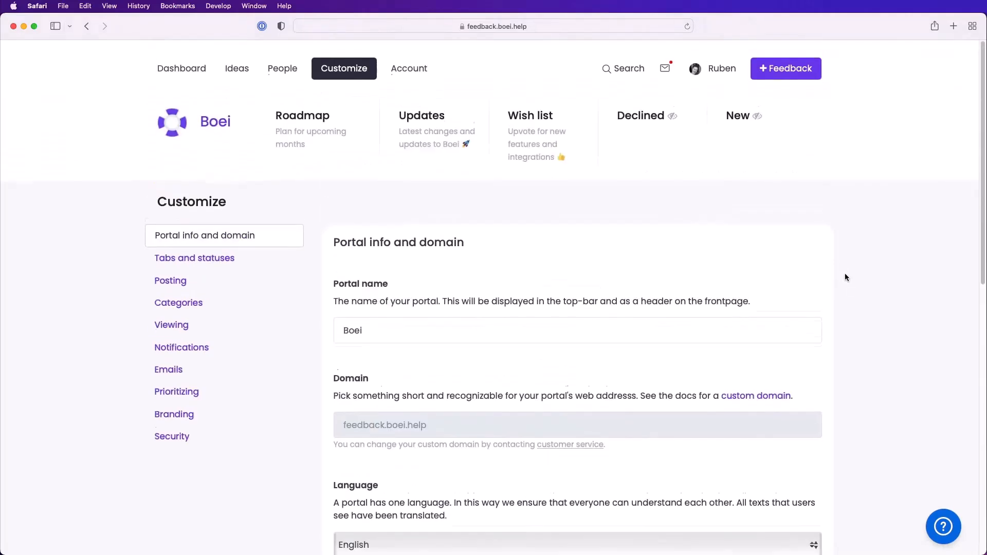
click(183, 274)
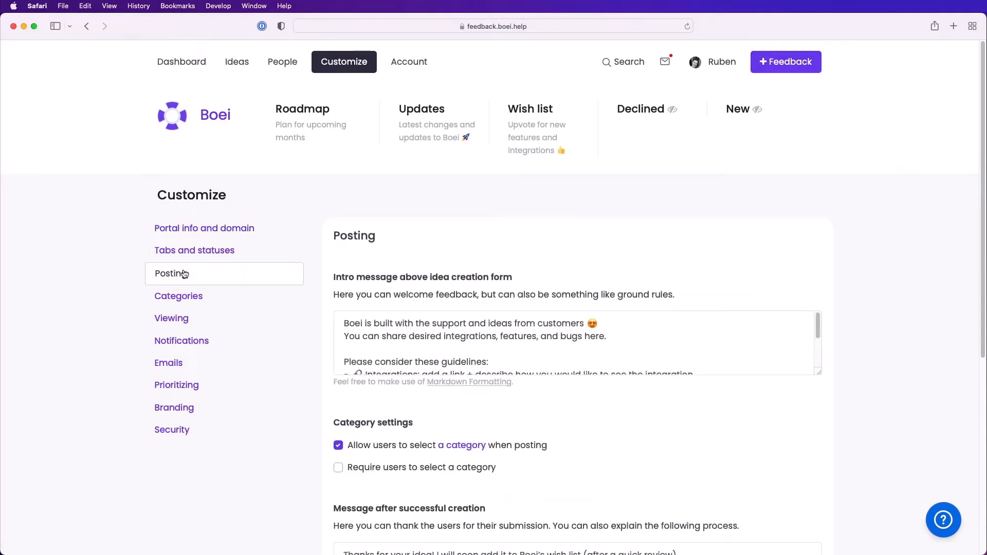
scroll(911, 239, down, 3)
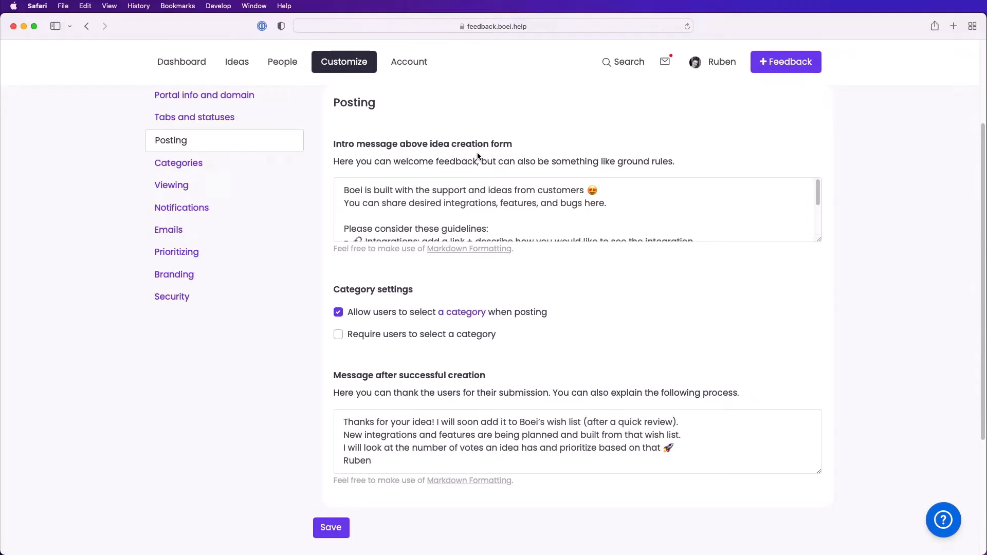
scroll(533, 199, down, 4)
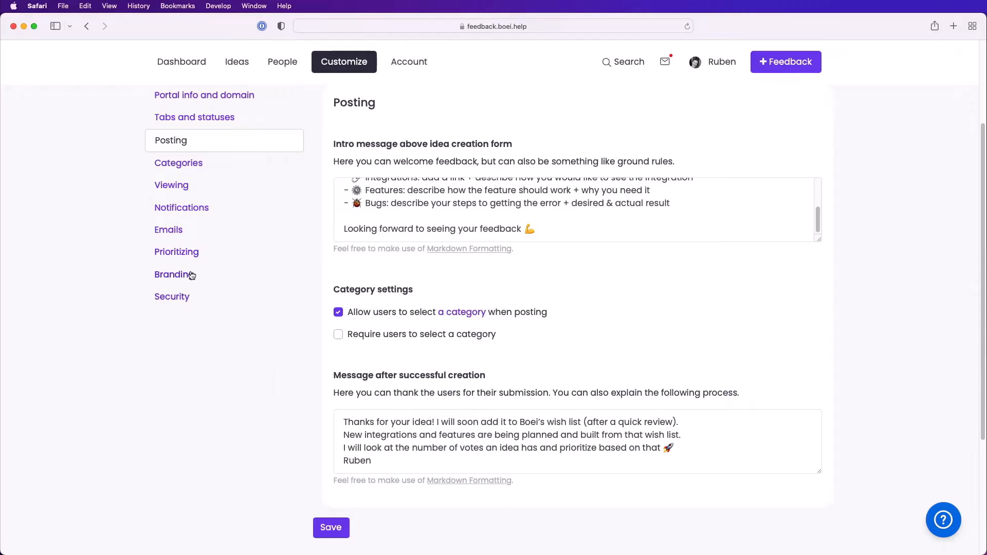
Open the Branding settings and review the logo, custom colors, custom (S)CSS and whitelabel options
click(219, 283)
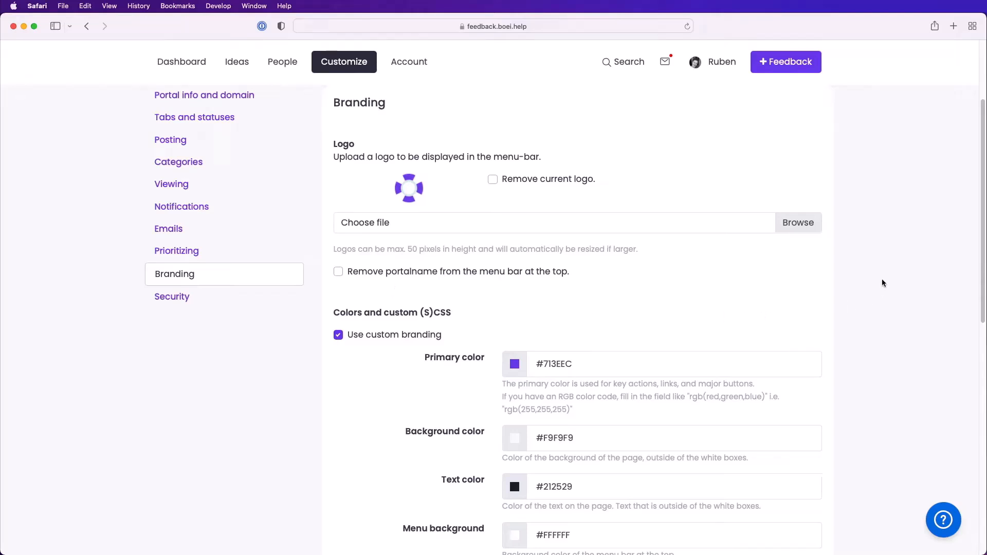
scroll(883, 282, down, 5)
scroll(869, 257, down, 2)
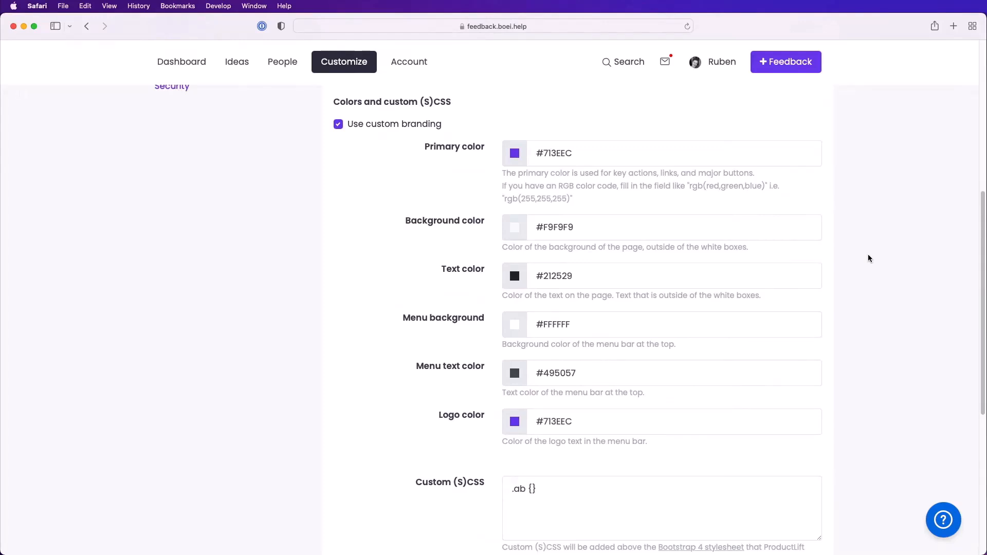
scroll(869, 258, down, 3)
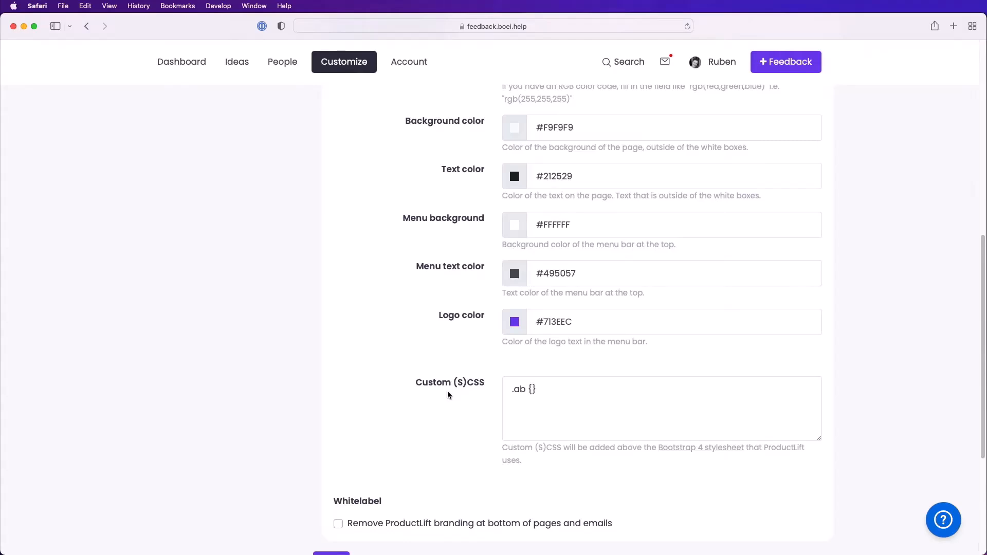
Open the portal's Security settings
scroll(448, 395, up, 10)
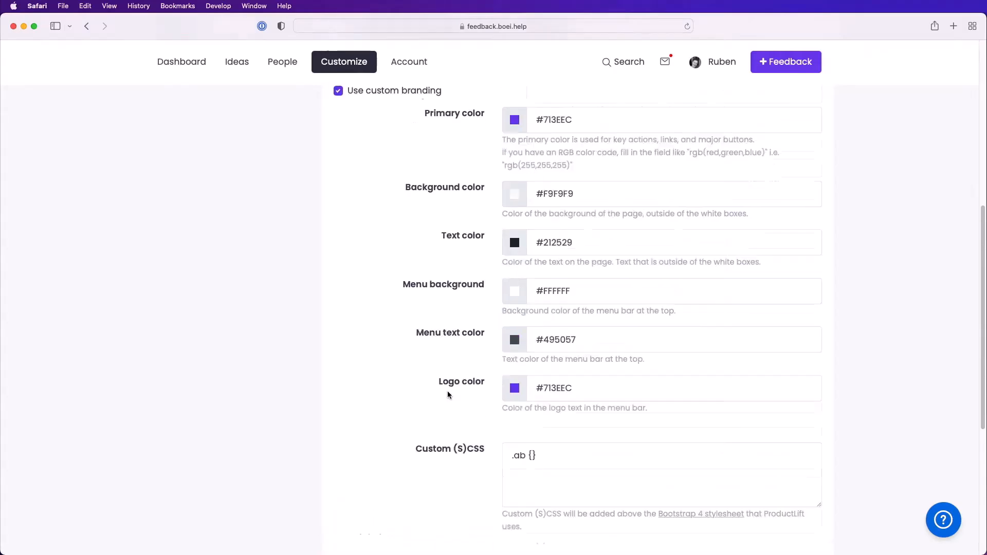
click(192, 436)
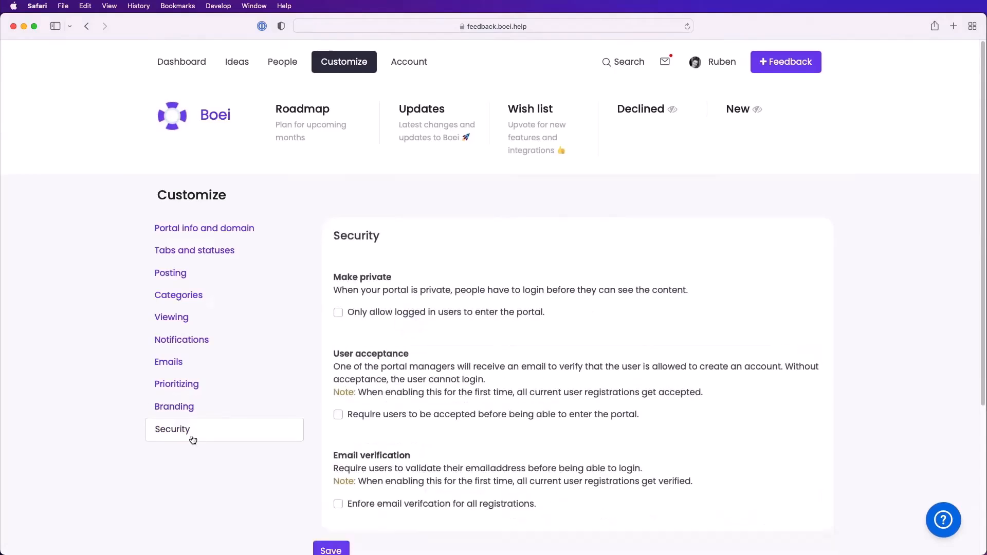
Open the page for inviting users and add two extra invitee rows to the invitation form
scroll(763, 309, down, 3)
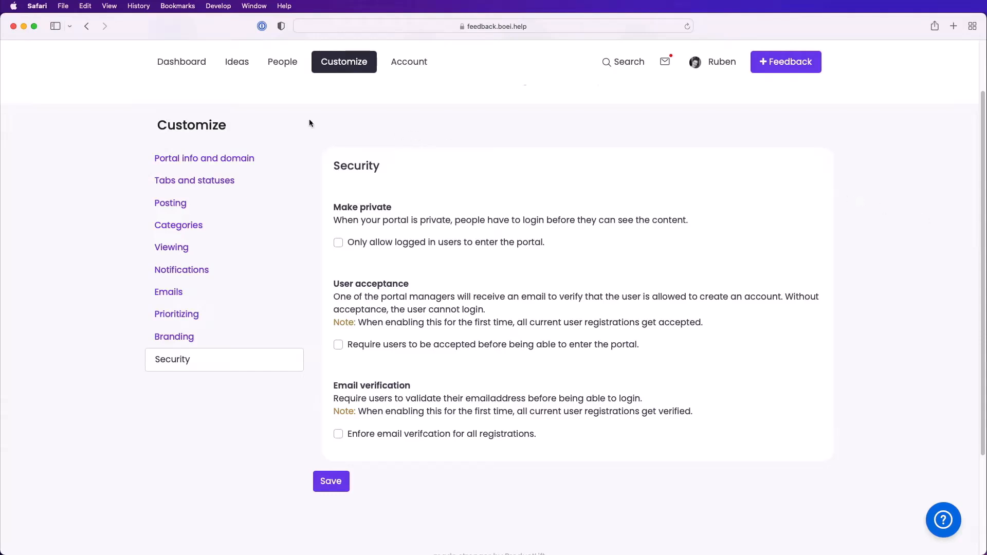
mouse_move(274, 66)
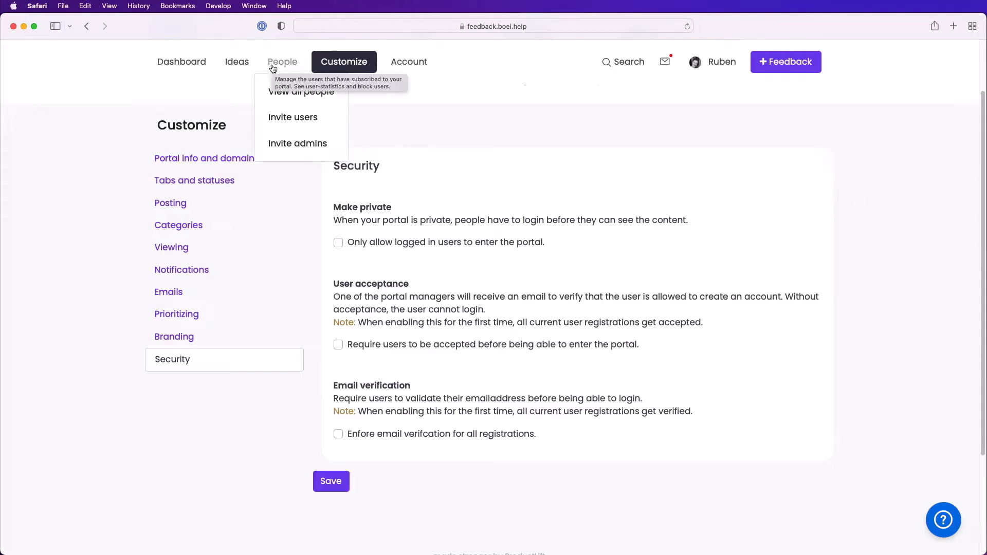
click(301, 119)
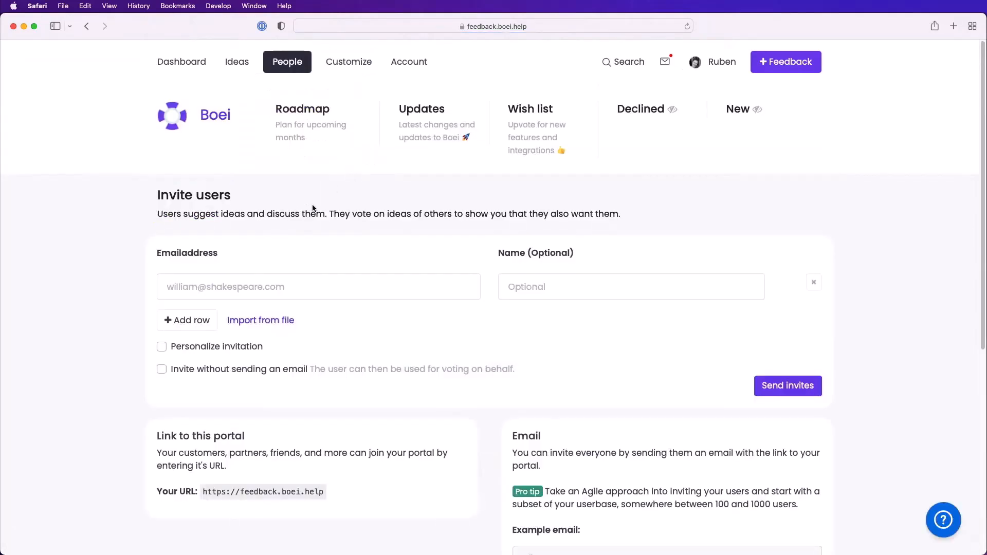
scroll(313, 209, down, 2)
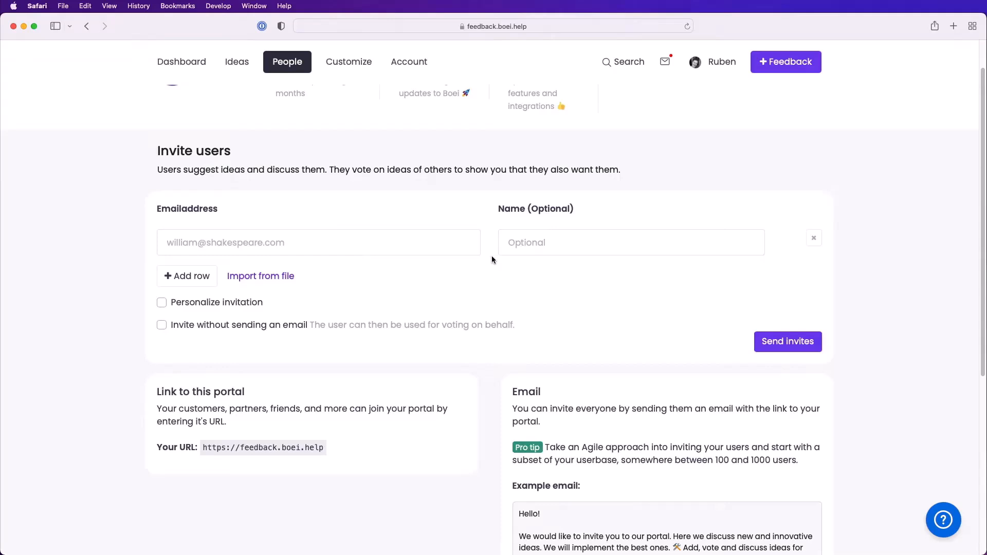
click(176, 277)
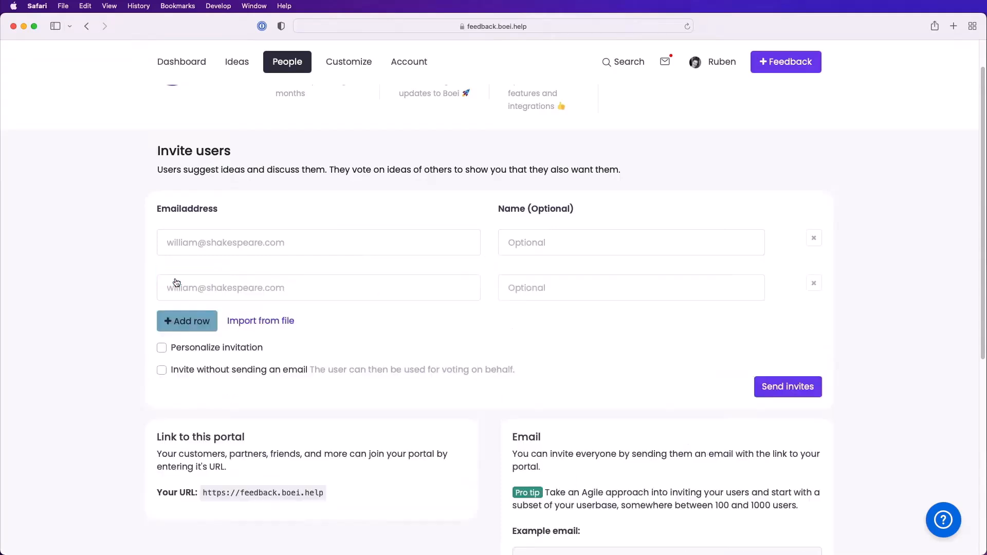
click(177, 320)
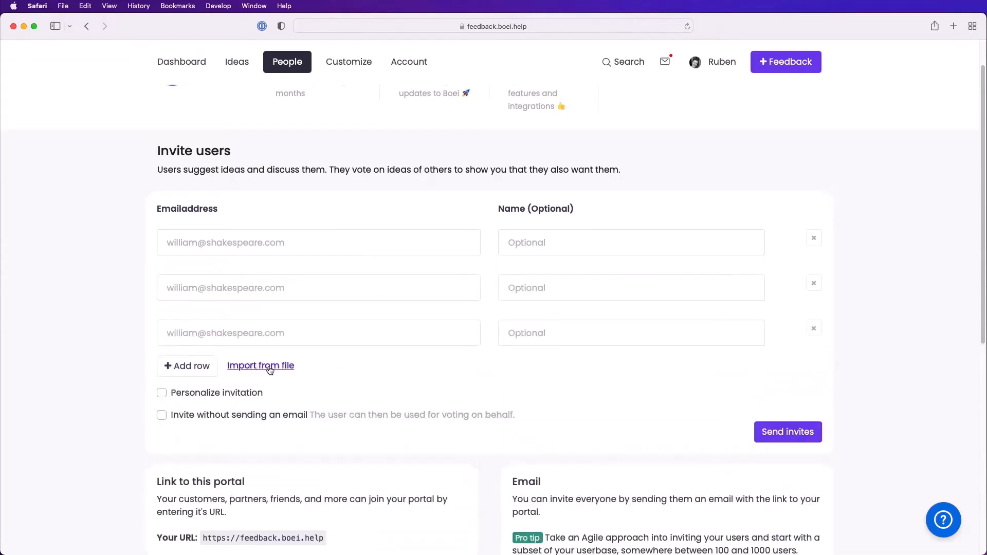
Review the import option, the portal link and the example invitation email on the invite page
scroll(378, 378, down, 3)
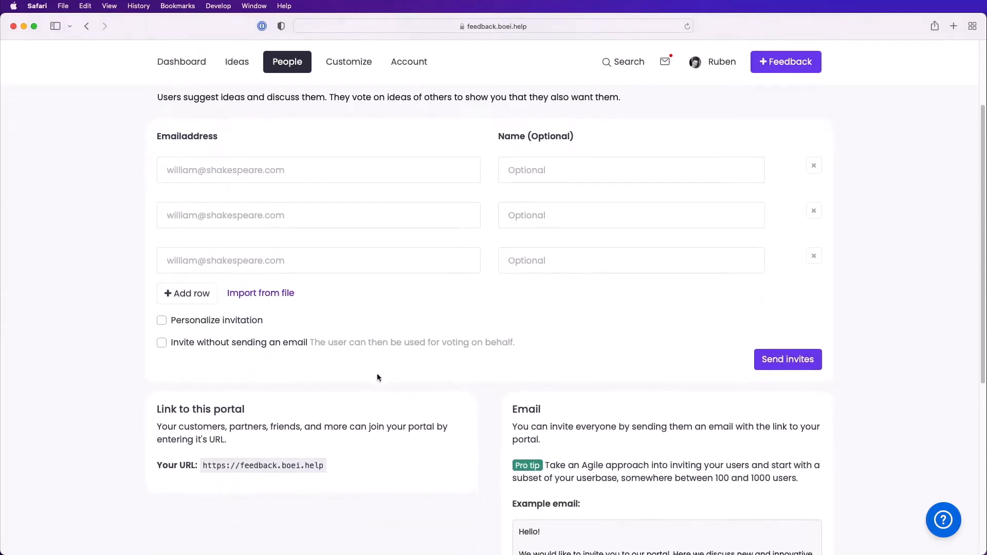
scroll(377, 378, down, 1)
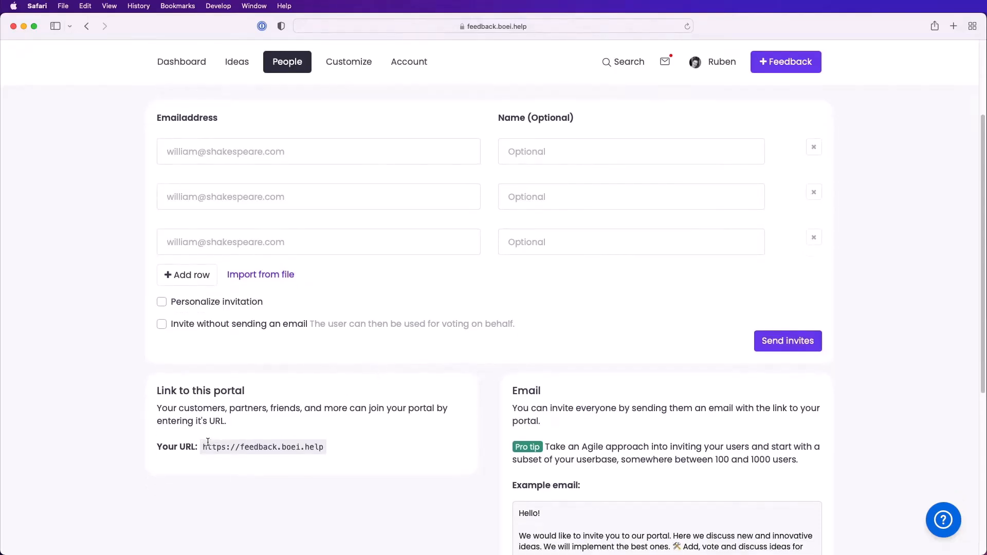
scroll(347, 447, down, 5)
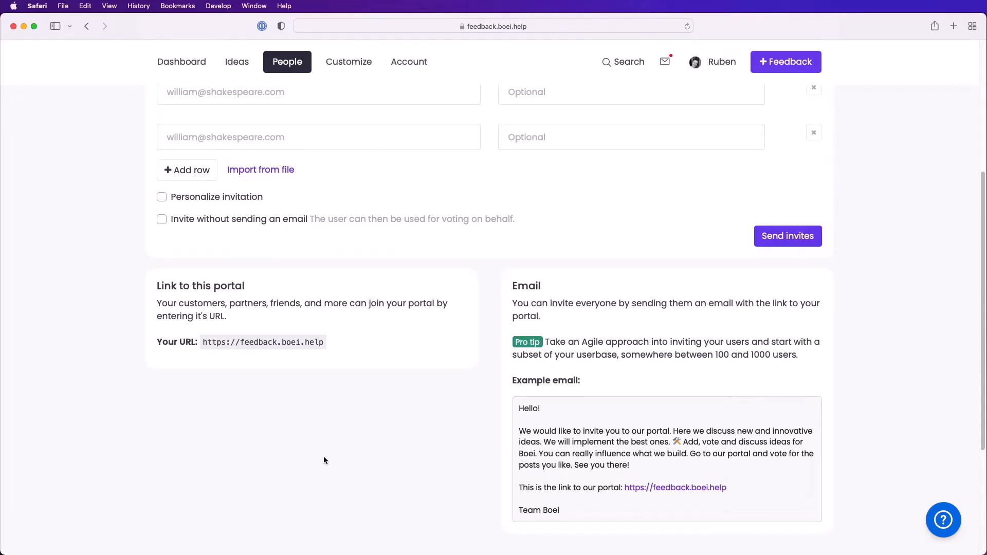
scroll(323, 455, up, 7)
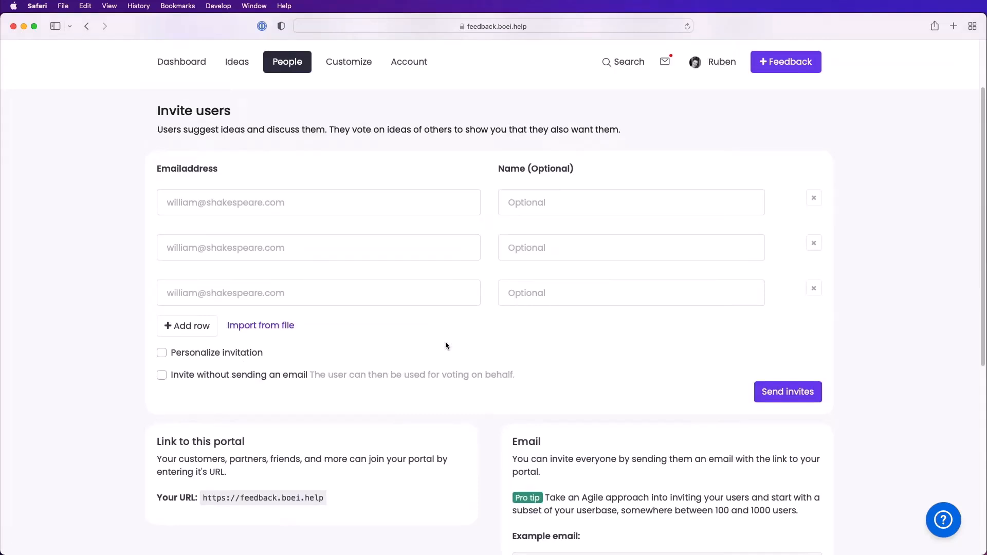
Enable the personalized invitation and review its message text and the remaining invite options
click(219, 355)
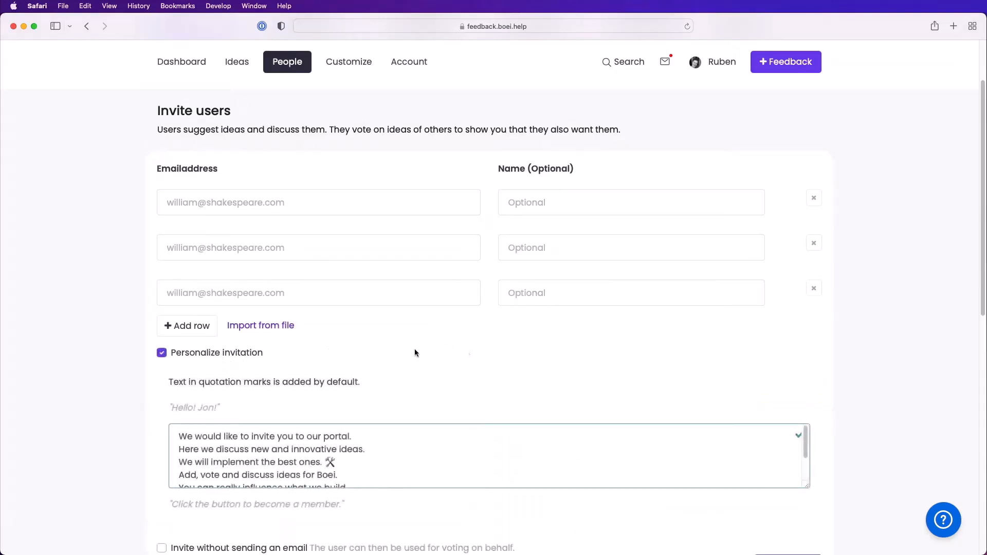
scroll(481, 349, down, 3)
scroll(481, 352, down, 2)
scroll(407, 346, down, 3)
scroll(407, 346, up, 3)
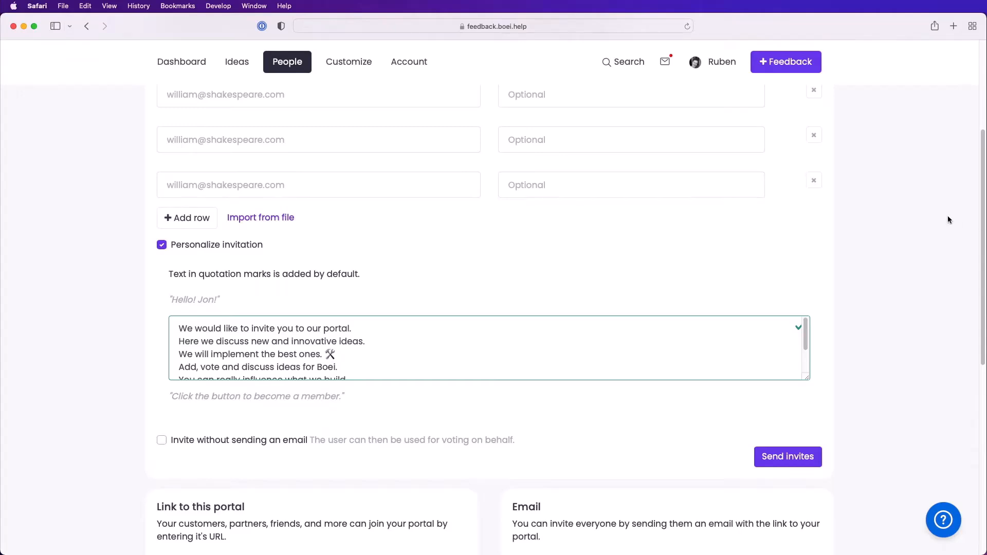
Start a new feedback post and enter the title "example idea"
click(808, 68)
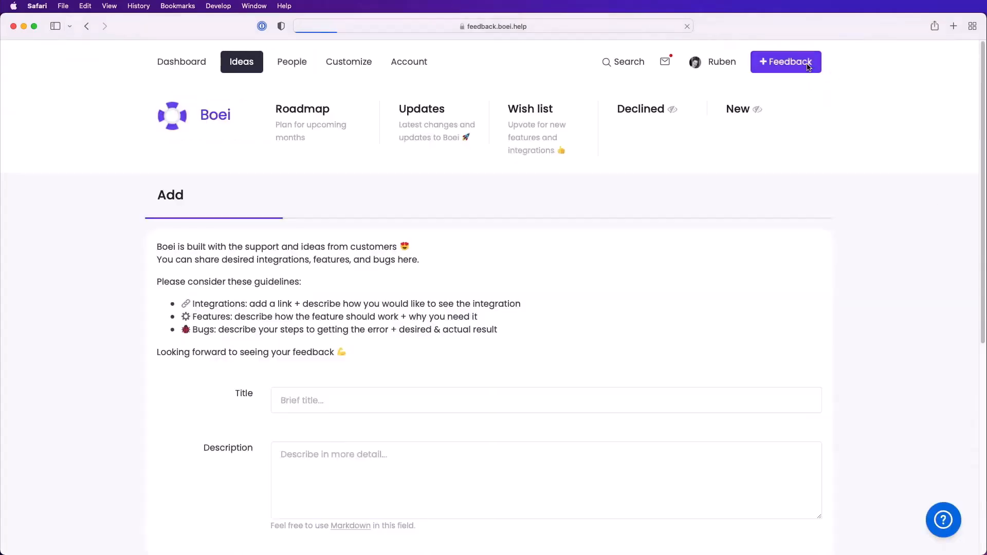
scroll(542, 203, down, 5)
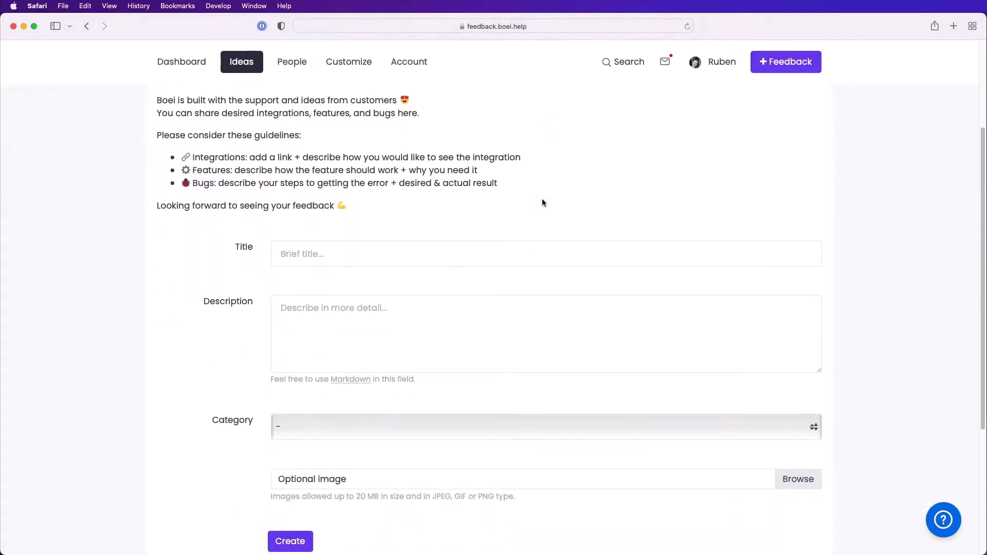
click(490, 245)
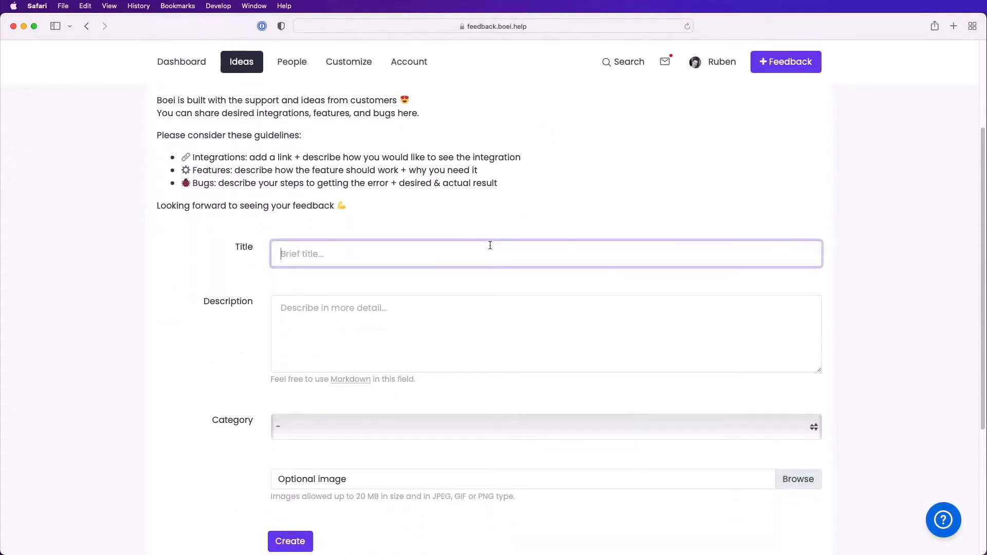
text(ex)
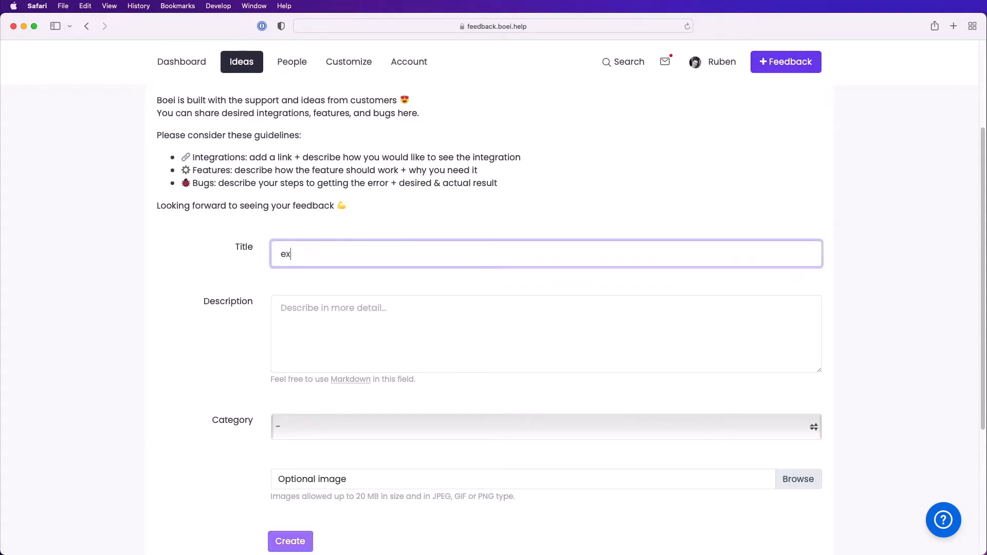
text(ample idea)
key(Tab)
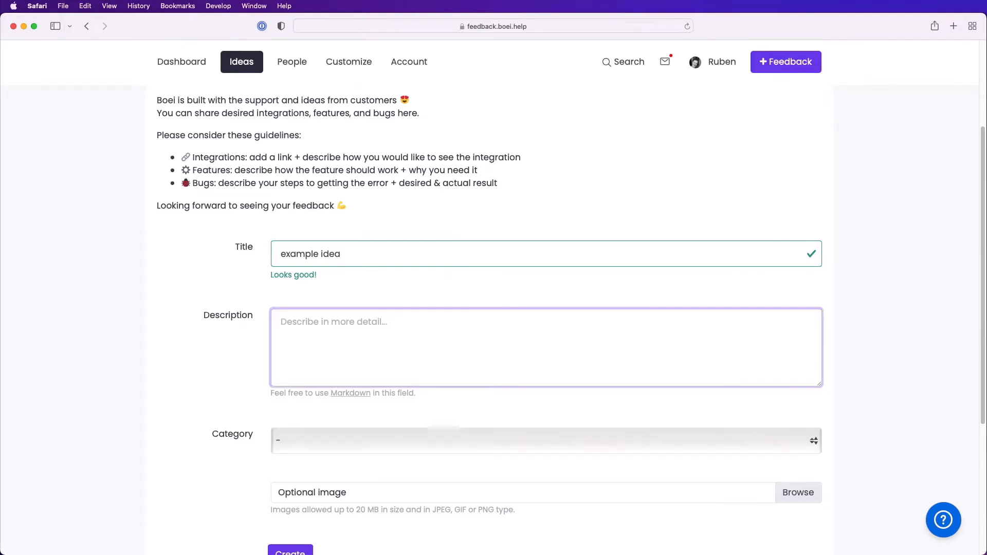
Enter the description "hi this an example. a bit longer" for the feedback post
text(hi the)
key(BackSpace)
key(BackSpace)
text(this is)
key(BackSpace)
key(BackSpace)
key(BackSpace)
key(BackSpace)
key(BackSpace)
key(BackSpace)
key(BackSpace)
text(his an example. a bit longer)
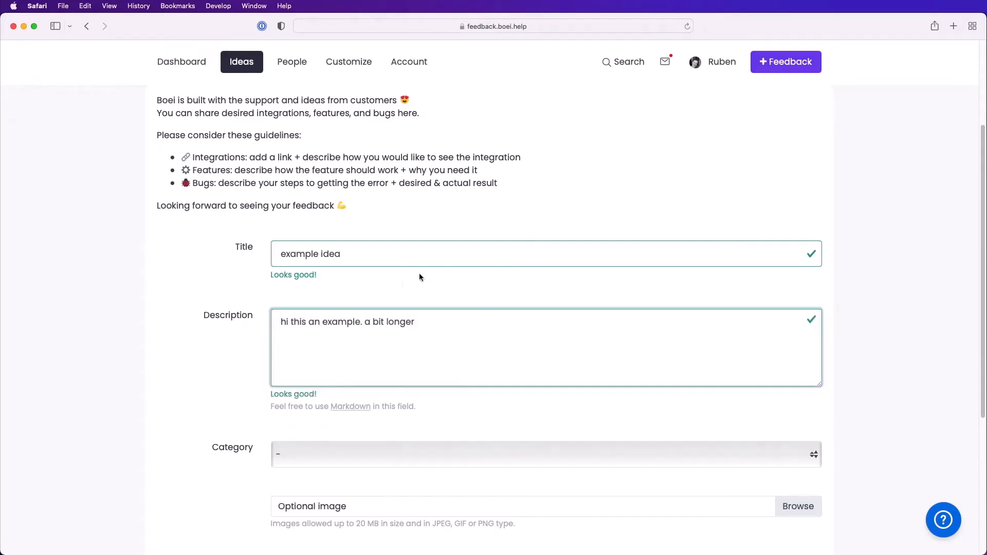
Set the post's category to Feature and create it as different from the similar posts
scroll(267, 343, down, 3)
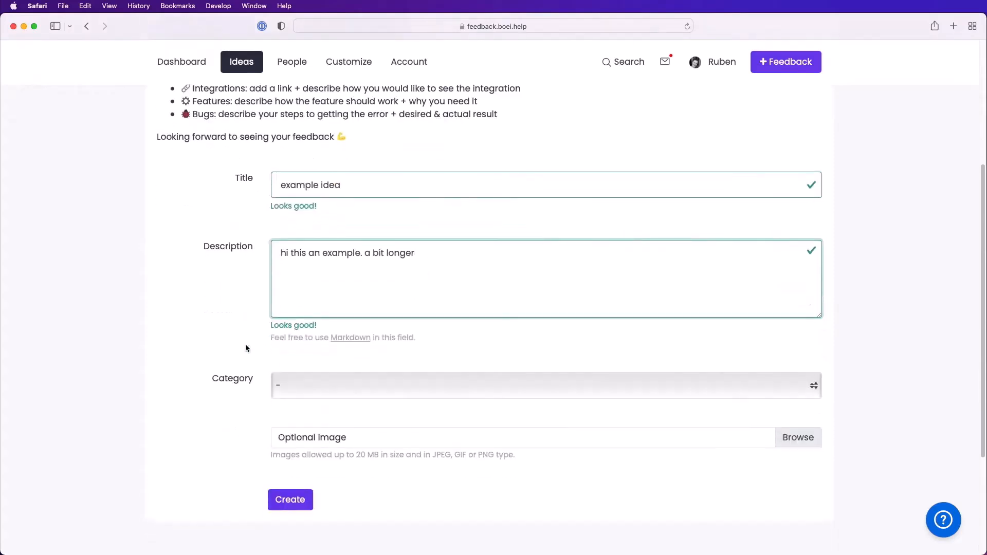
click(301, 383)
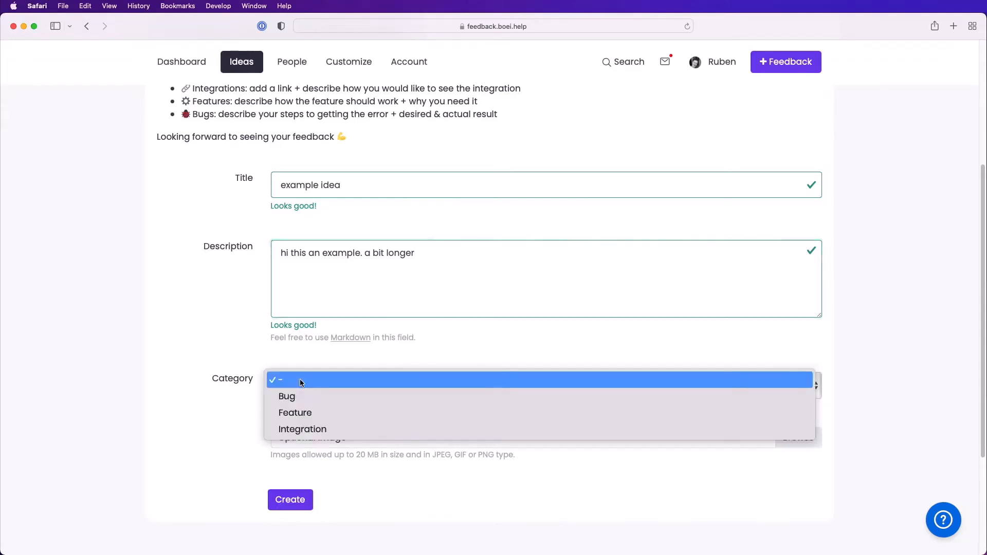
click(309, 410)
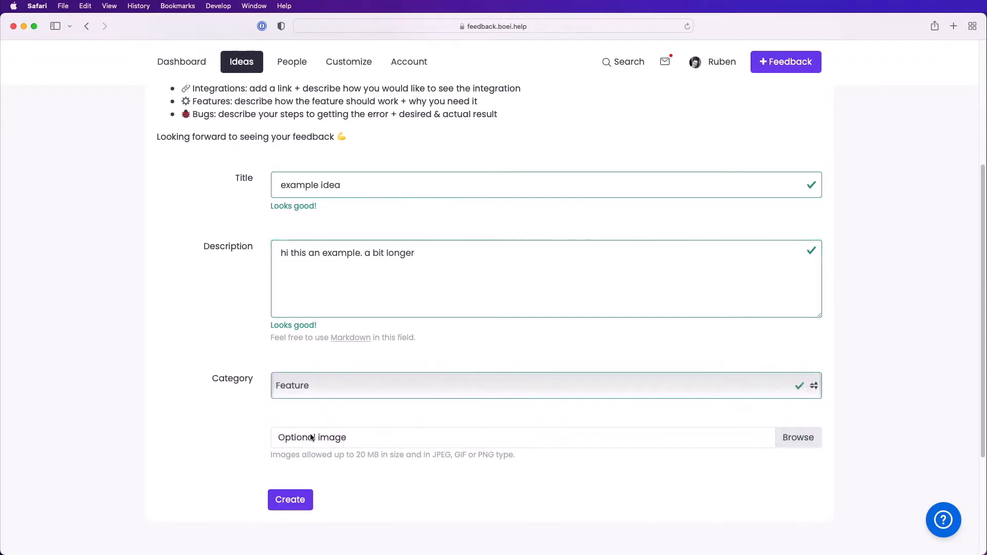
click(302, 506)
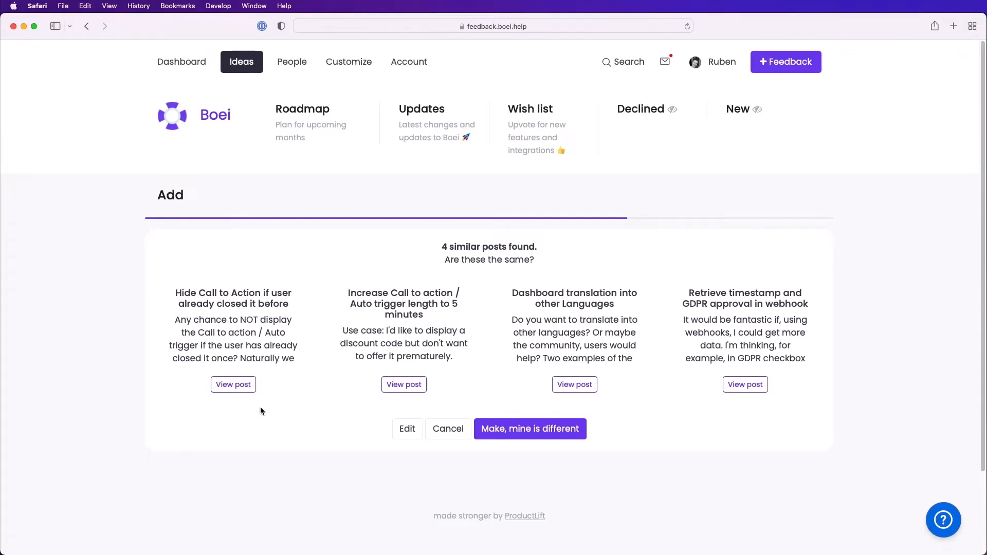
click(534, 436)
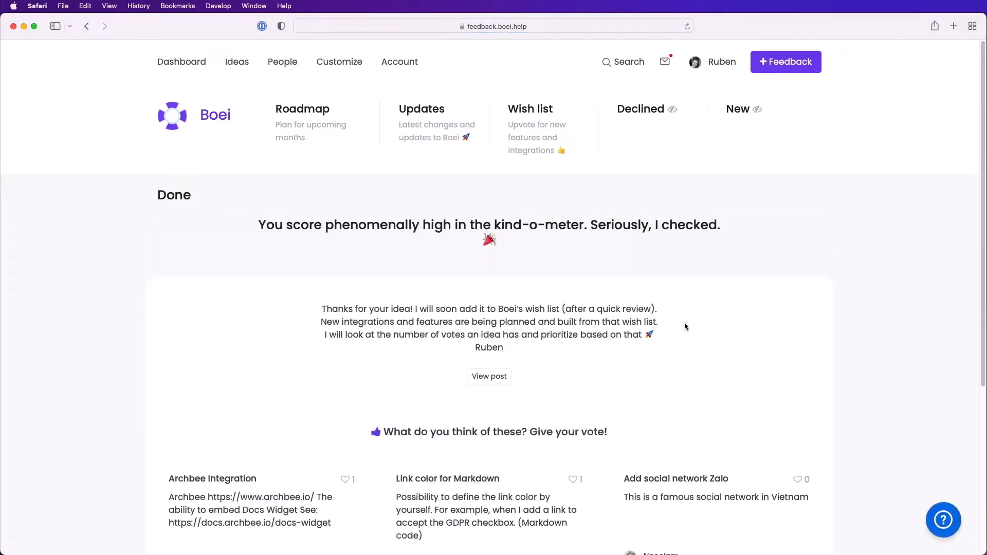
Open the newly created post and review its vote, comment, voters and followers, and notification history sections
scroll(683, 326, down, 4)
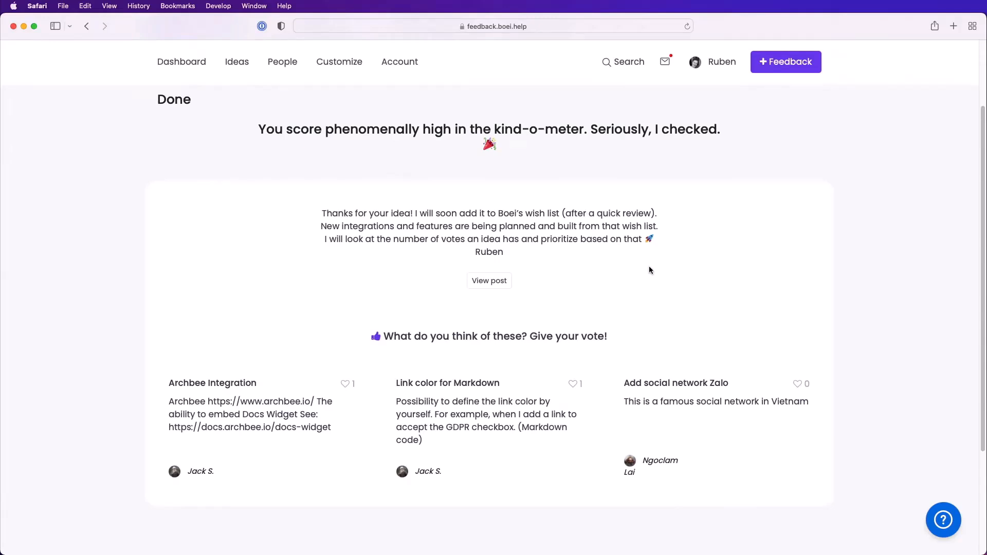
click(486, 284)
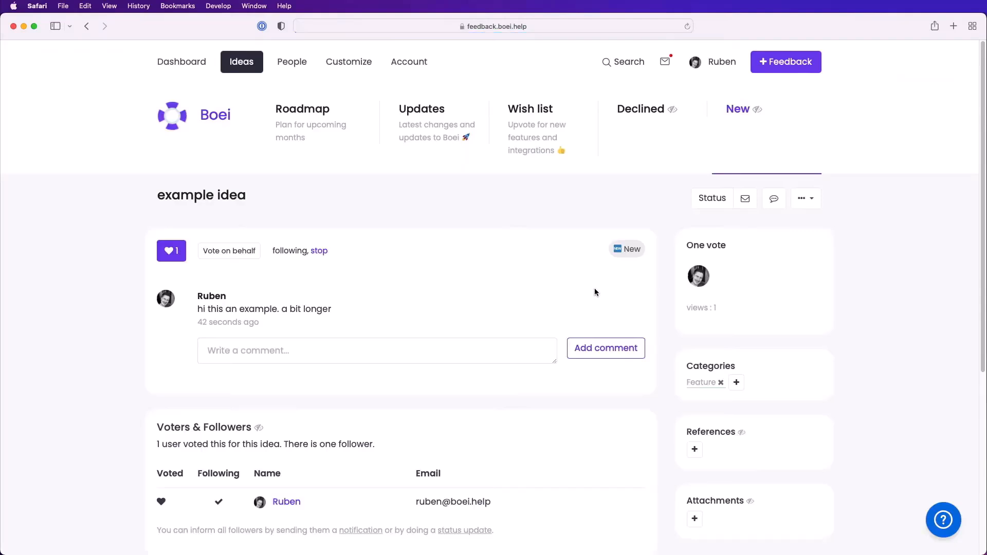
mouse_move(485, 312)
mouse_move(201, 200)
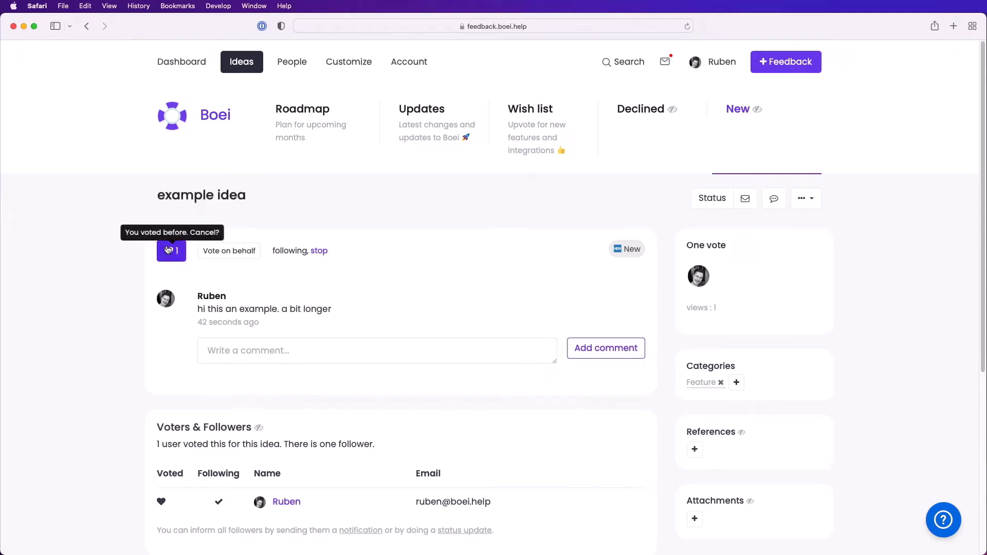
scroll(134, 260, down, 5)
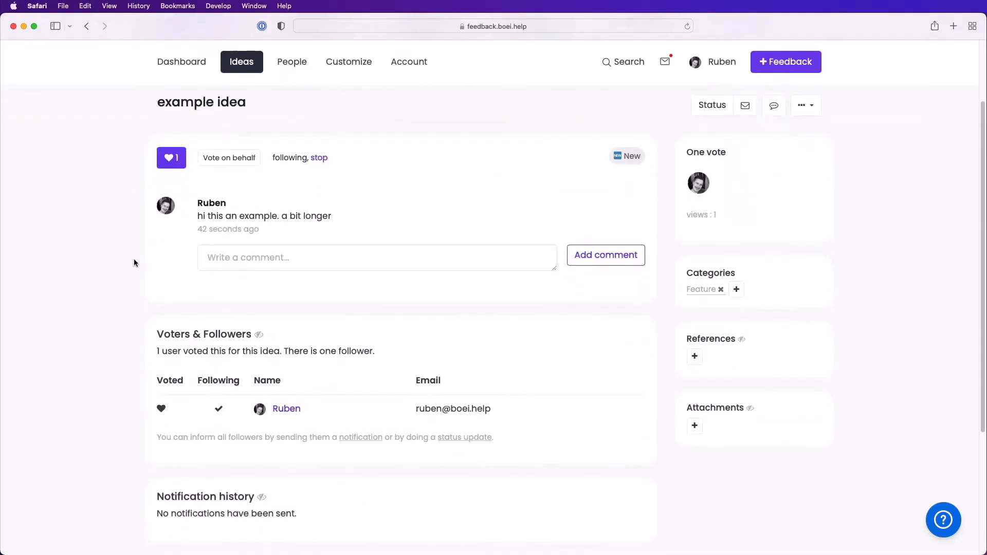
scroll(135, 263, down, 2)
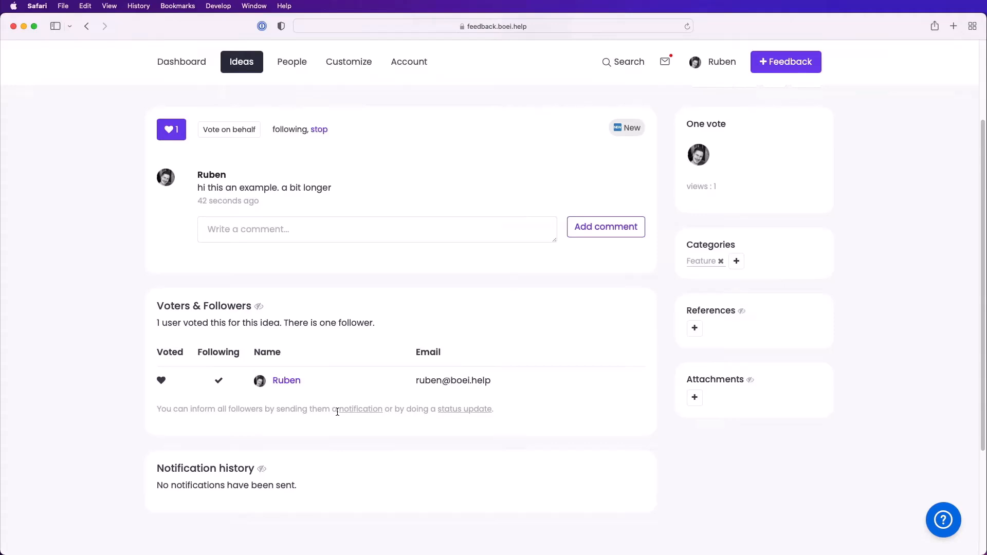
Open the form for voting on behalf of someone on the example idea and close it without voting
scroll(337, 412, up, 2)
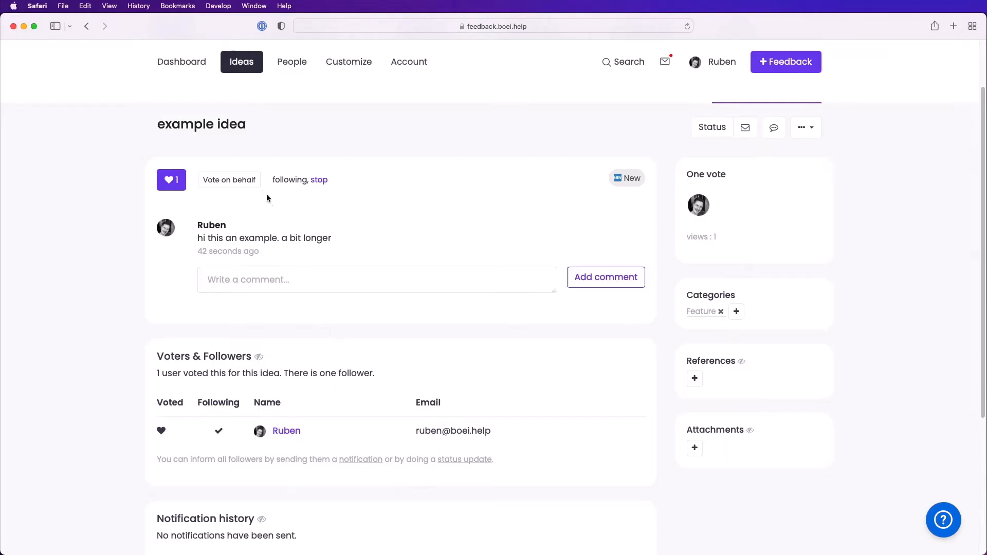
click(229, 180)
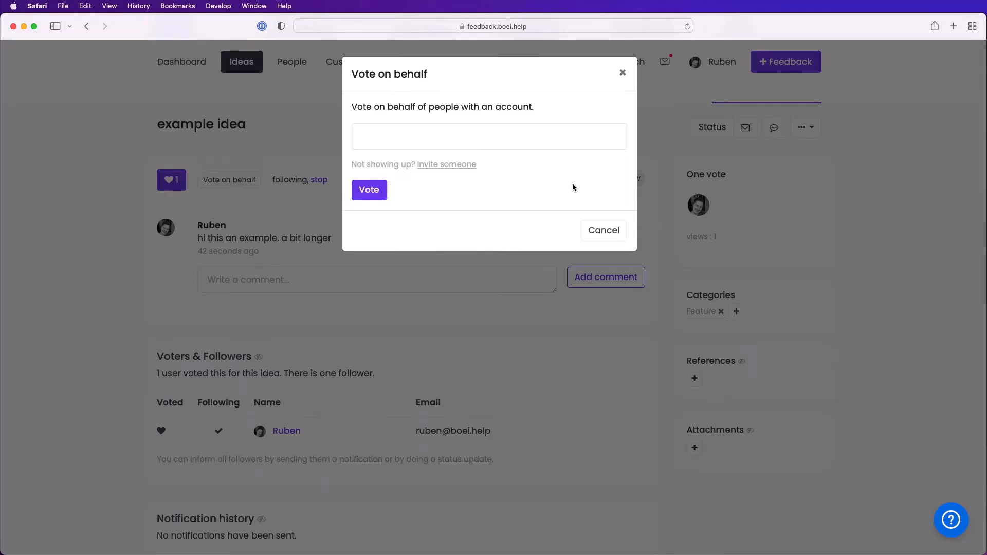
click(604, 230)
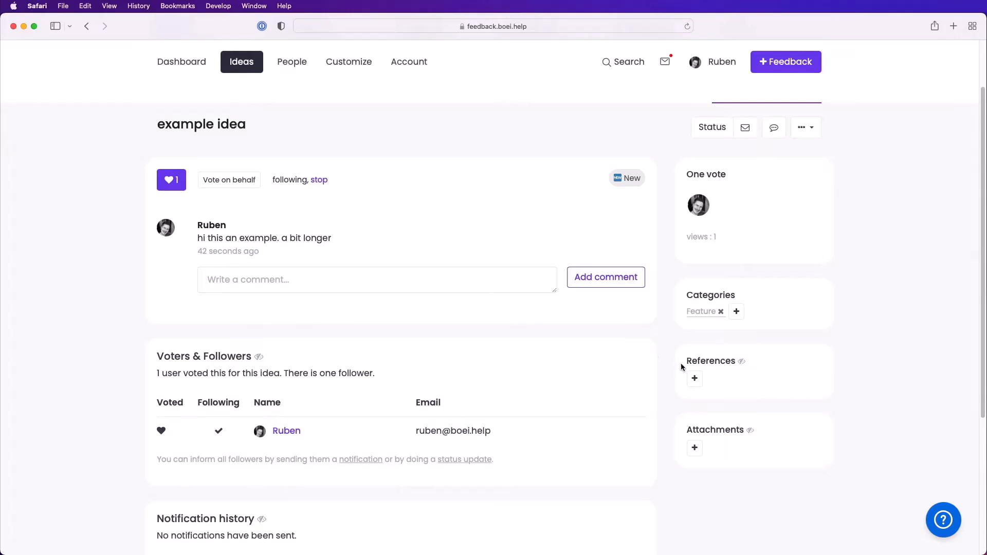
click(694, 378)
click(524, 255)
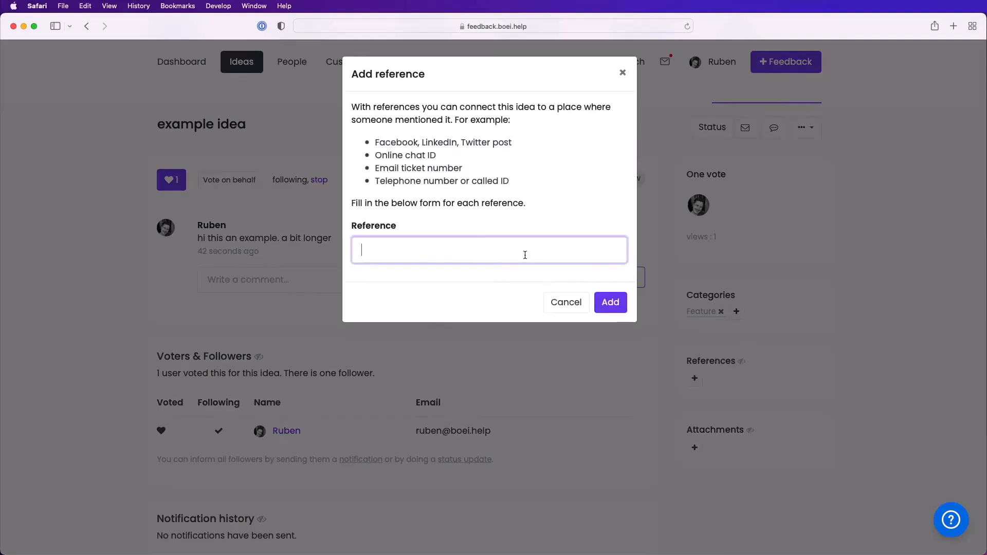
text(http://w)
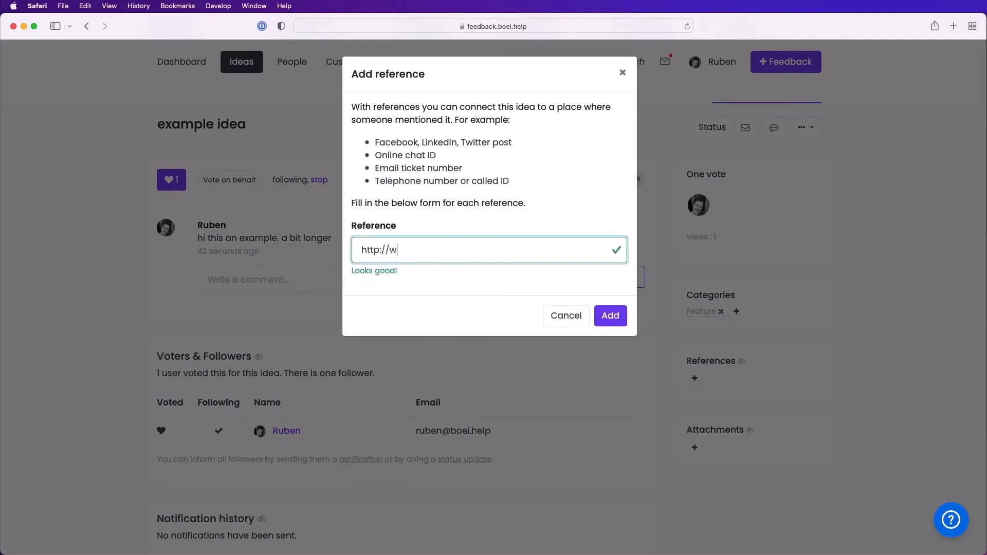
text(w)
key(BackSpace)
key(BackSpace)
text(twot)
key(BackSpace)
key(BackSpace)
text(itter.com/abc)
click(610, 317)
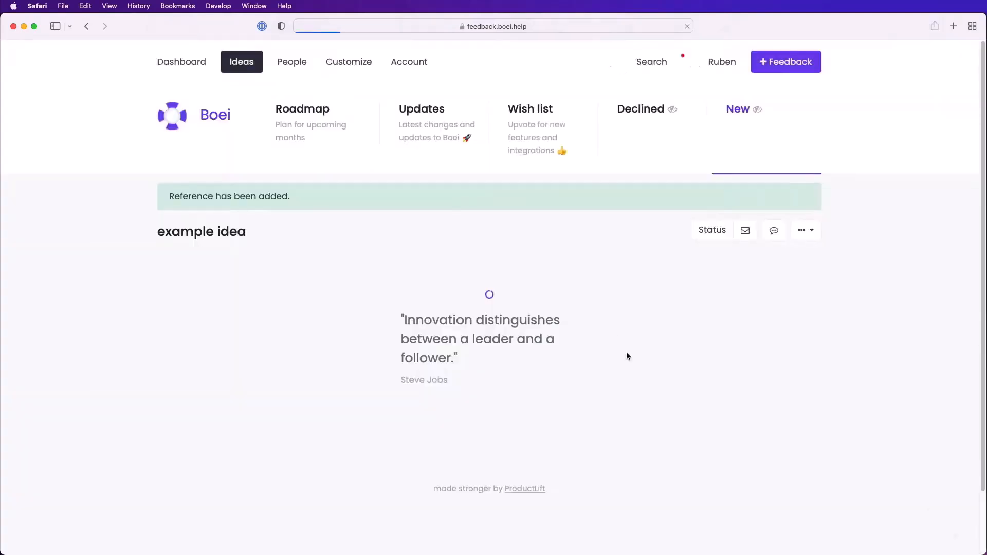
scroll(847, 353, down, 3)
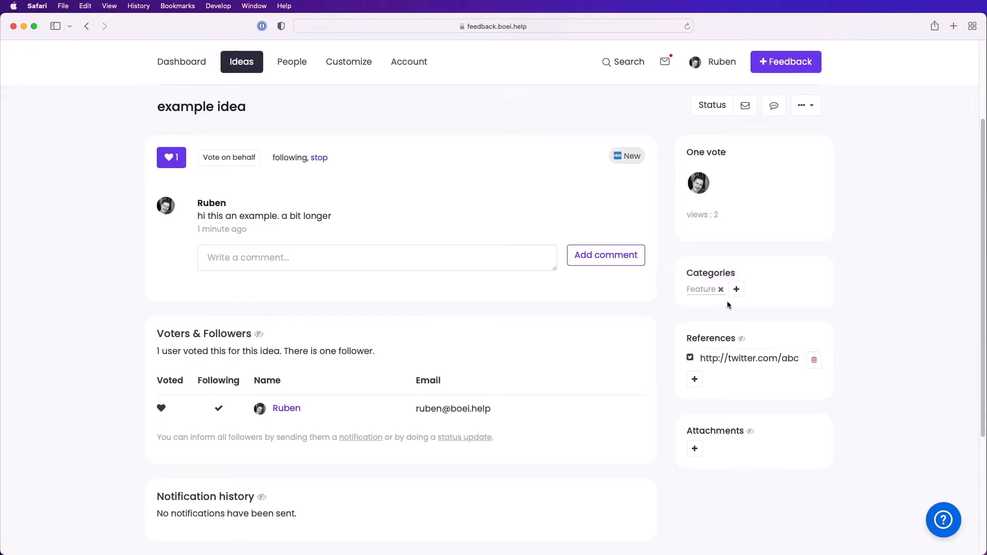
Open your own user profile and look through its lists of created, voted and followed ideas
scroll(728, 305, up, 3)
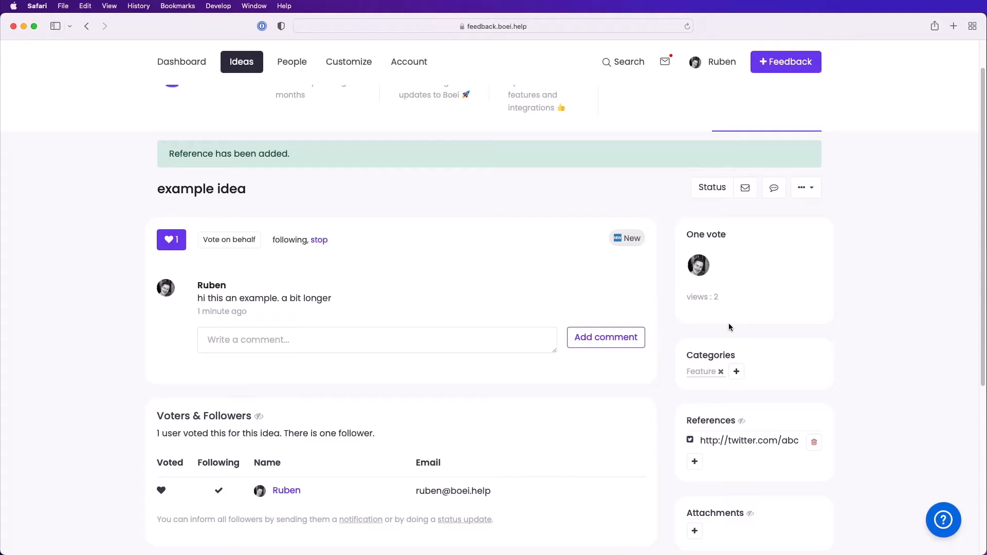
click(720, 63)
click(695, 92)
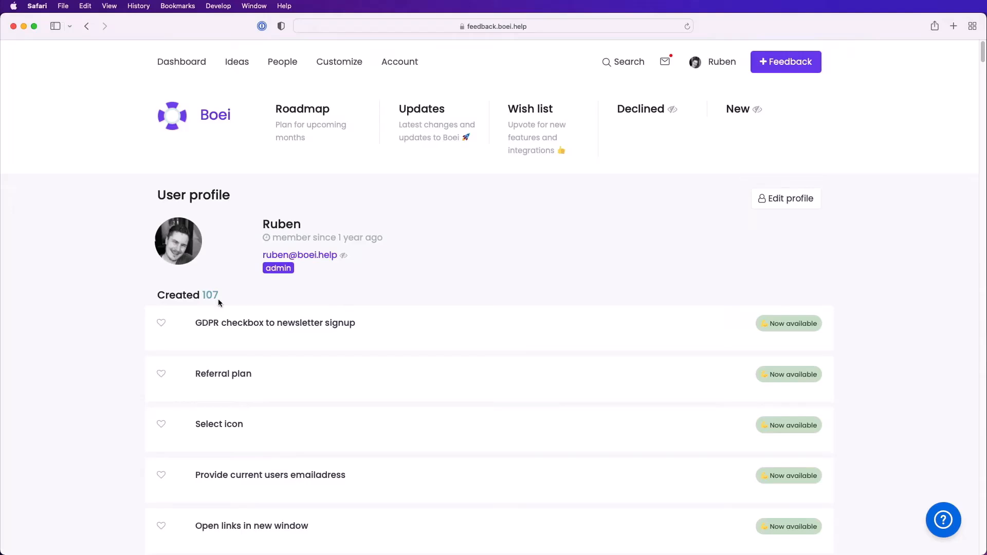
scroll(152, 291, down, 20)
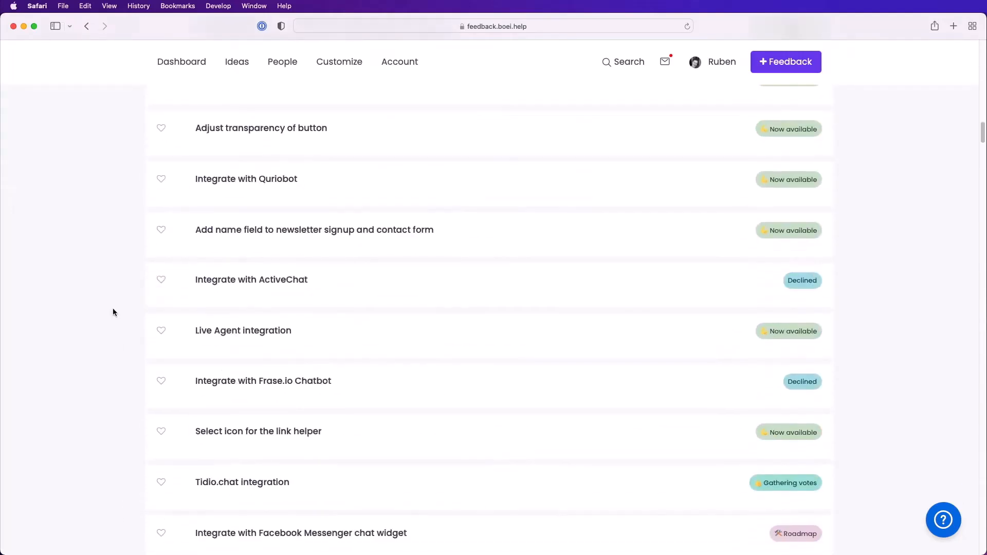
scroll(113, 312, down, 20)
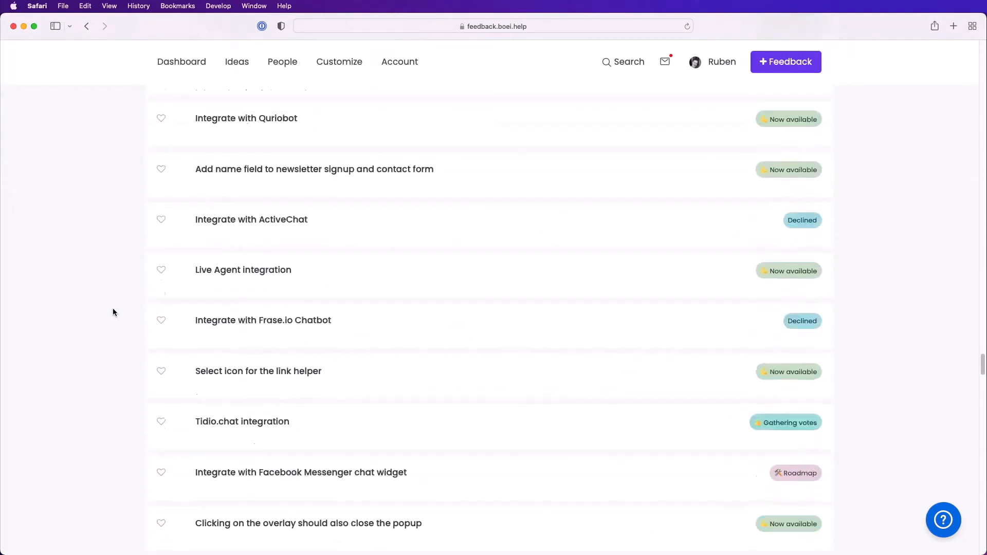
scroll(113, 312, down, 20)
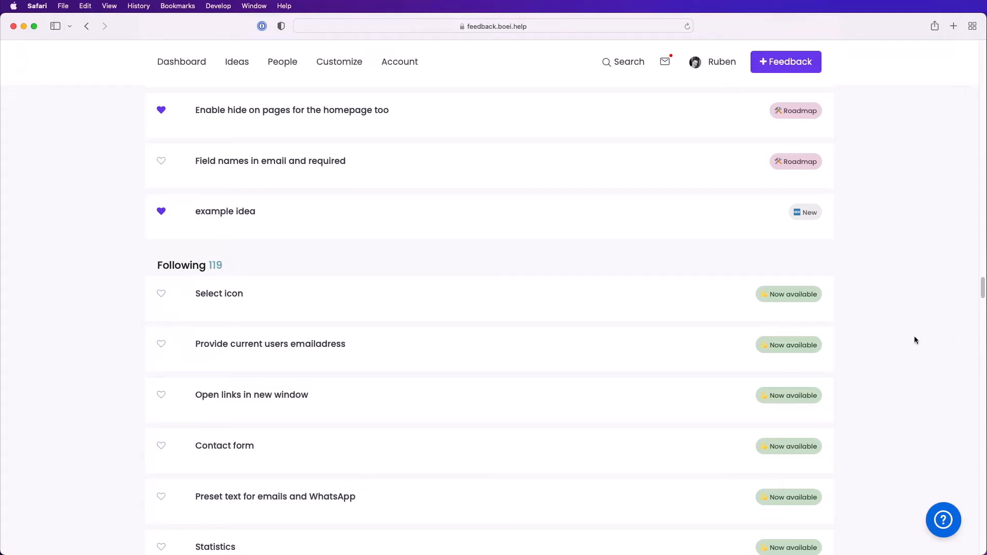
Reopen the example idea, post the internal chat message "he how do we develop this?" and close the chat
click(608, 223)
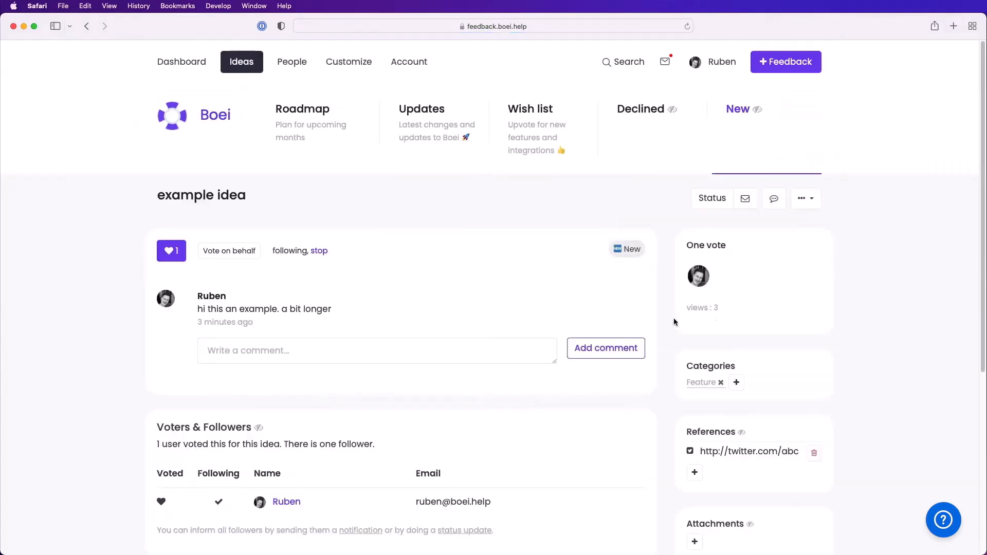
click(774, 201)
click(867, 163)
text(he how do)
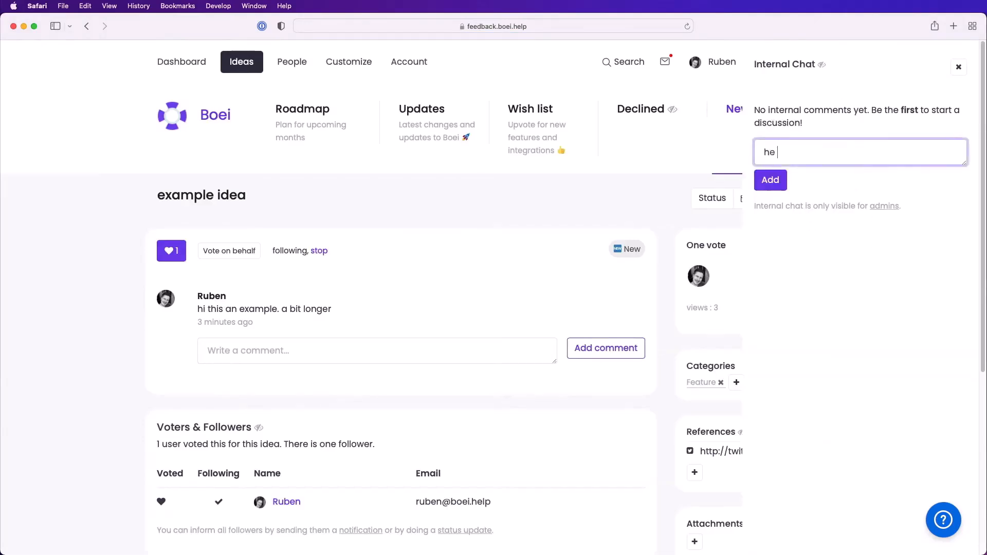
text(devlo)
key(BackSpace)
key(BackSpace)
key(BackSpace)
text(velop this?)
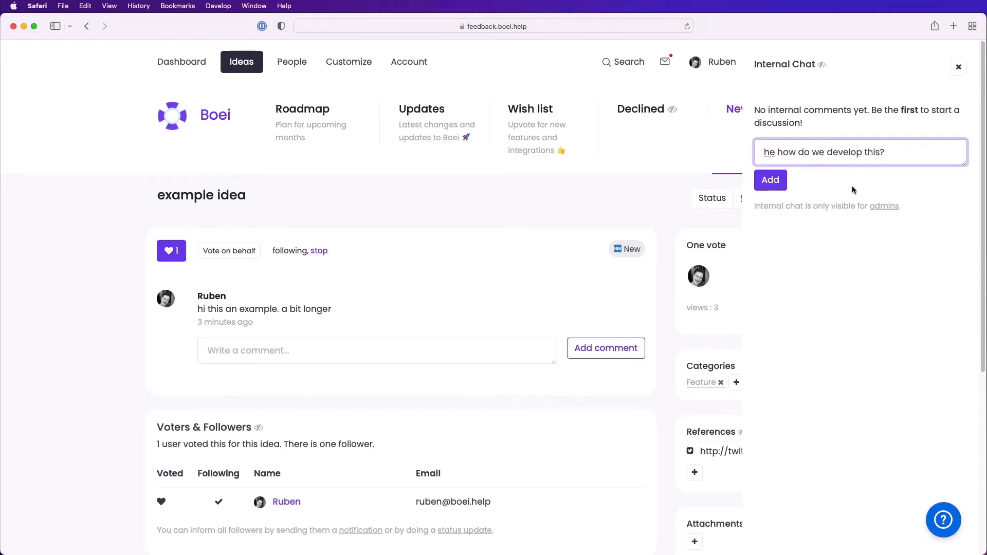
click(774, 180)
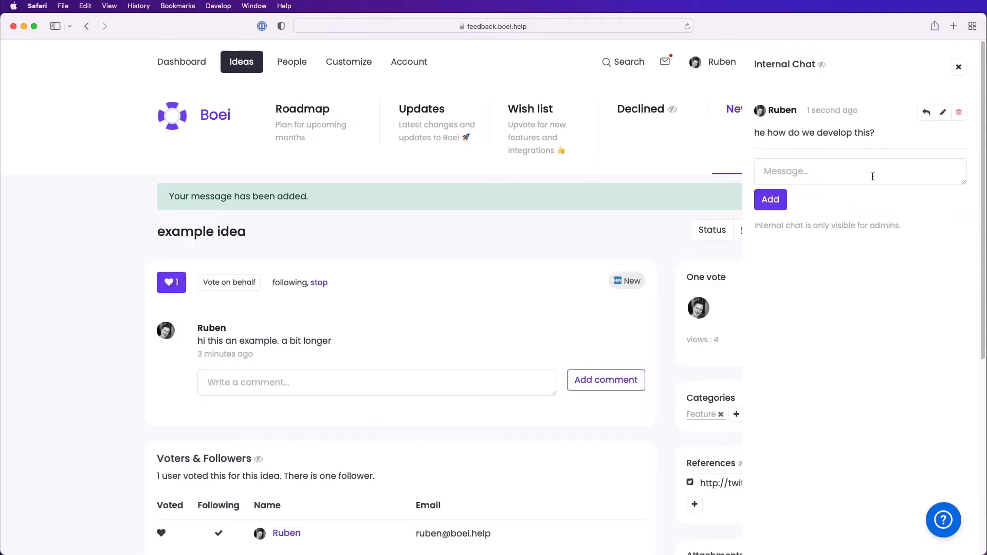
click(958, 67)
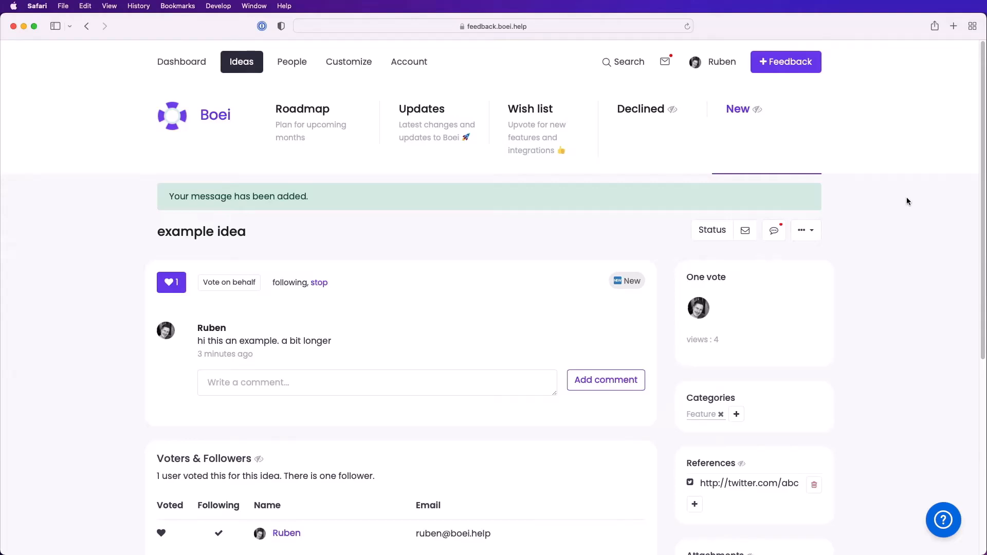
Open the Roadmap and look through its section management view with the Now, Next and Later sections
click(323, 122)
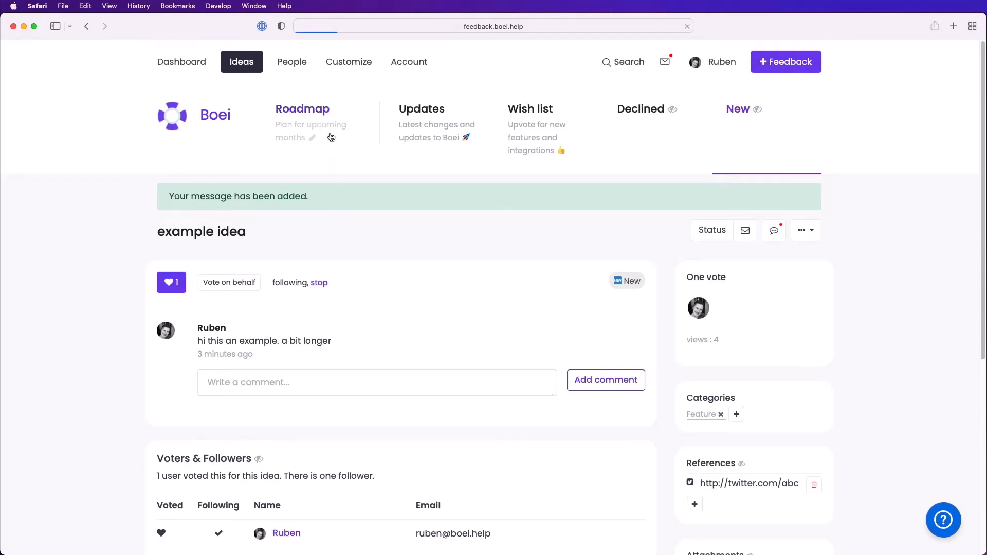
scroll(94, 231, down, 2)
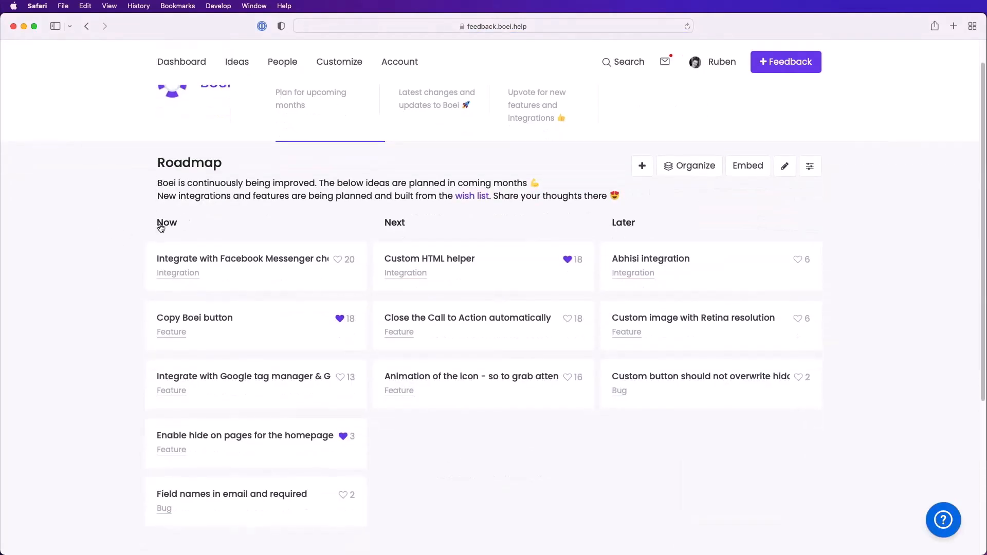
click(624, 229)
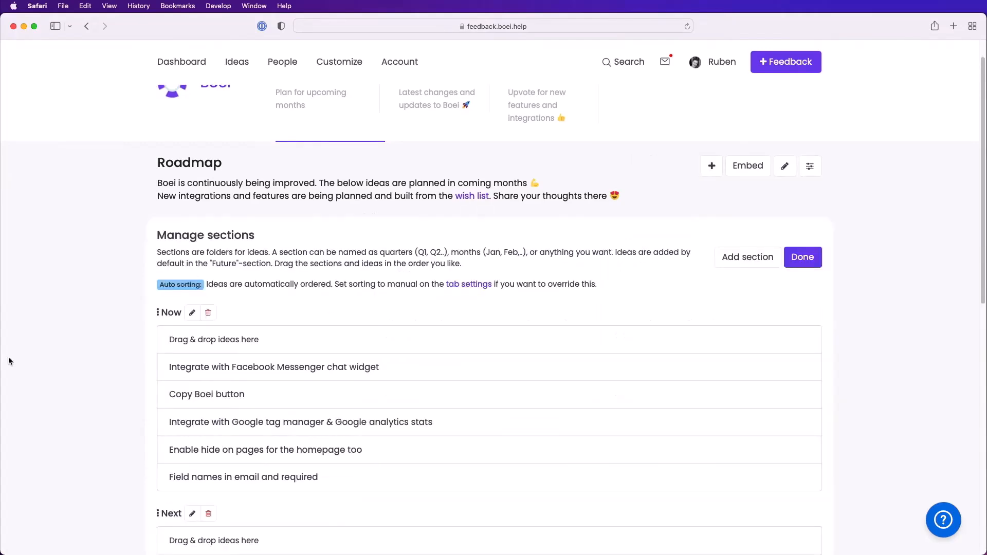
scroll(119, 263, down, 5)
scroll(120, 263, down, 1)
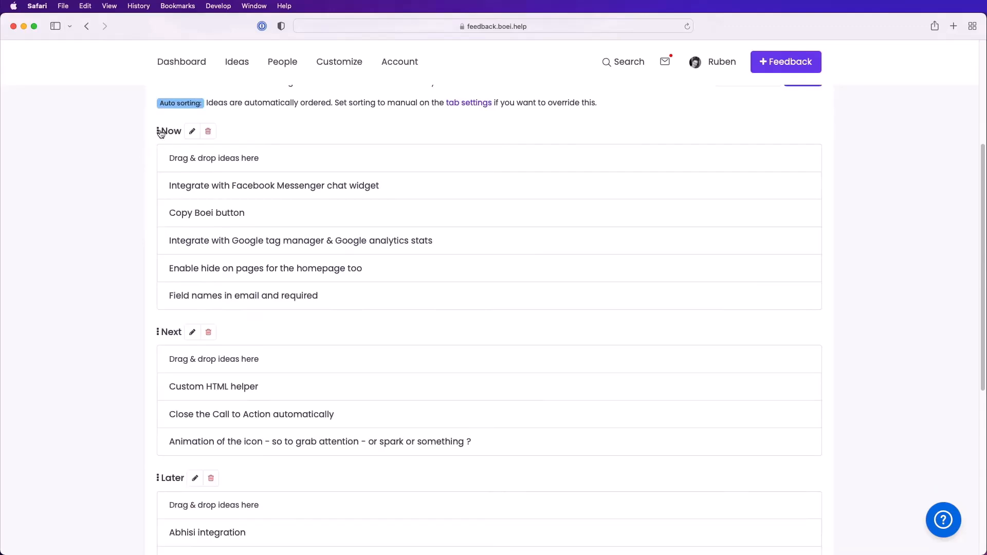
Look at the Now section's edit option and the drag handling of the Custom HTML helper idea without changing the sections
click(192, 131)
click(568, 157)
mouse_move(214, 388)
mouse_down()
mouse_move(220, 295)
mouse_move(221, 386)
mouse_up()
scroll(134, 247, up, 3)
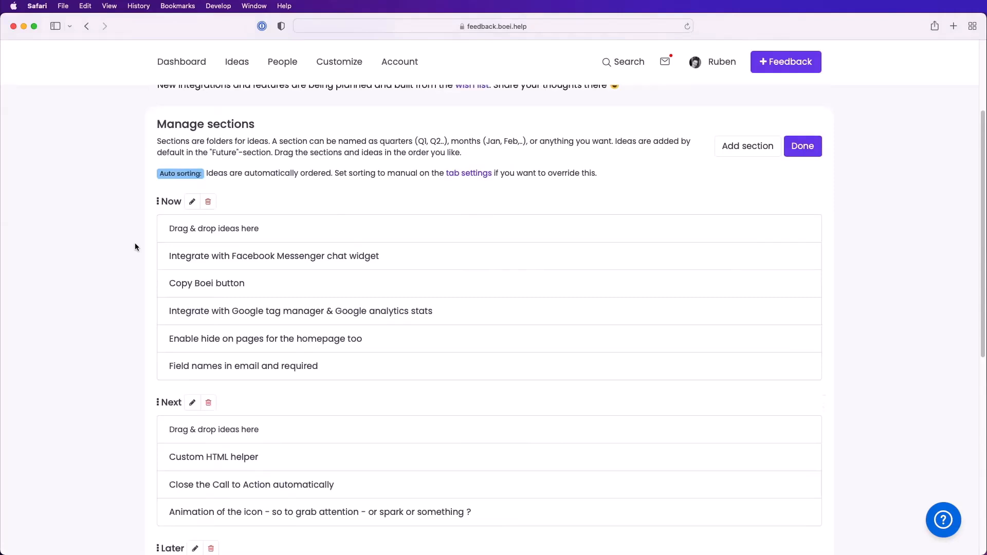
scroll(135, 247, up, 5)
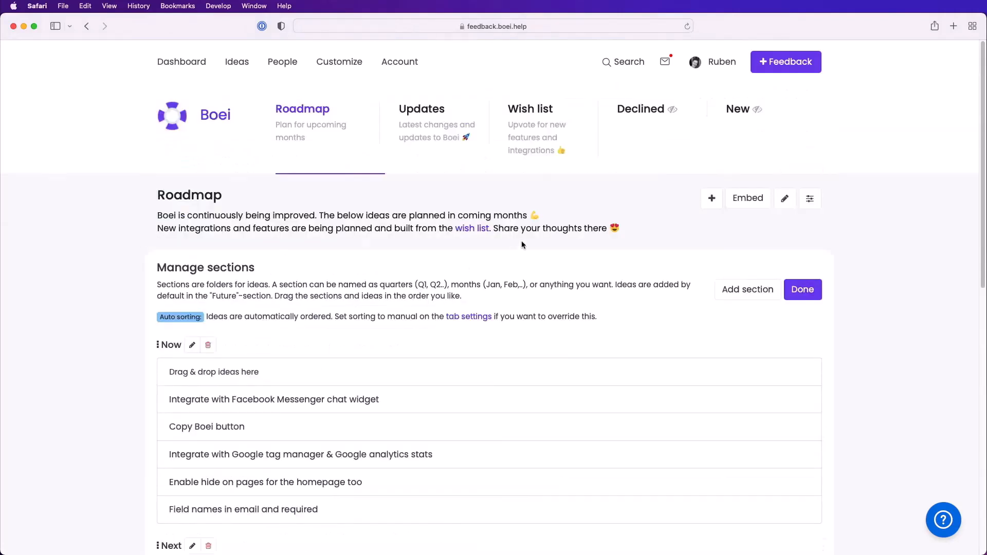
Return to the example idea and choose Roadmap as its new status with Now as the section
mouse_move(512, 216)
click(94, 28)
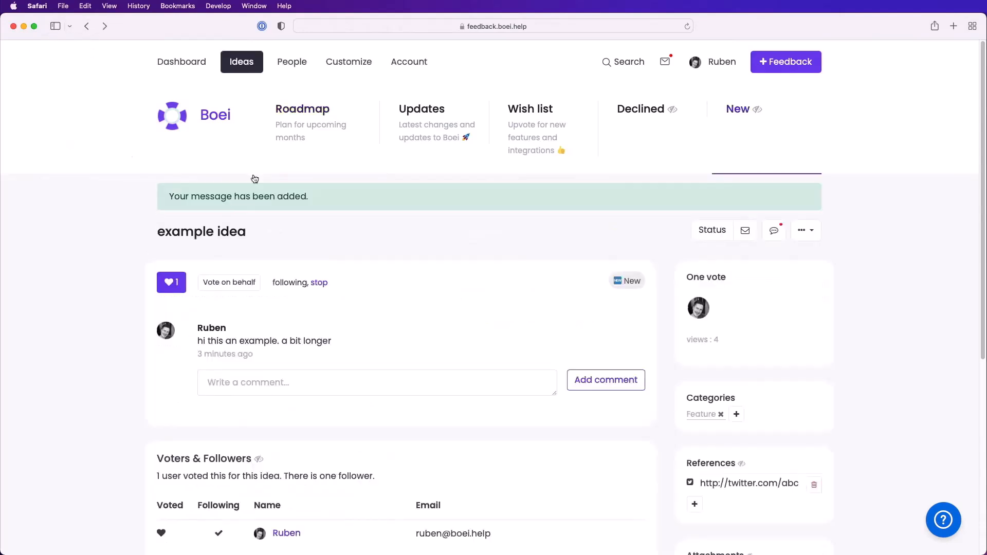
click(700, 232)
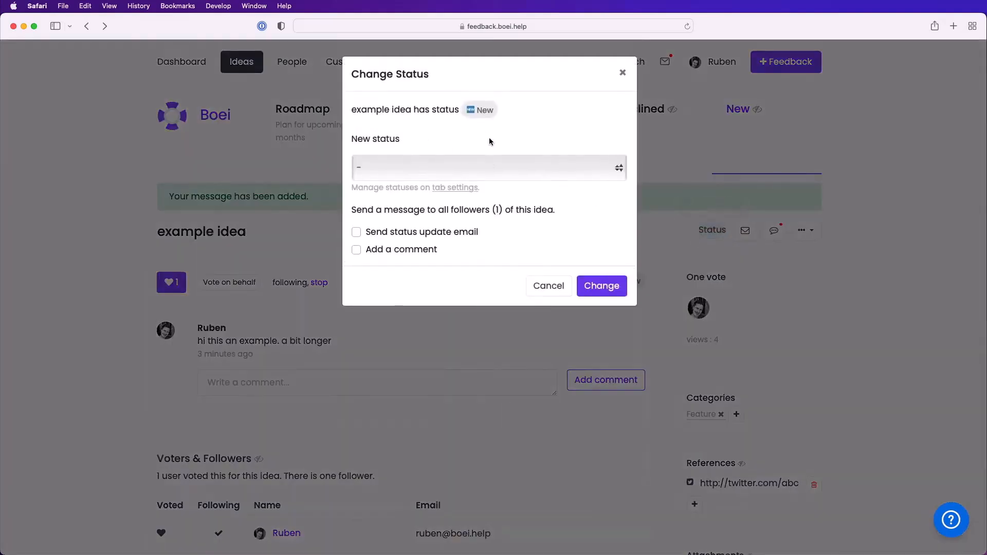
click(481, 173)
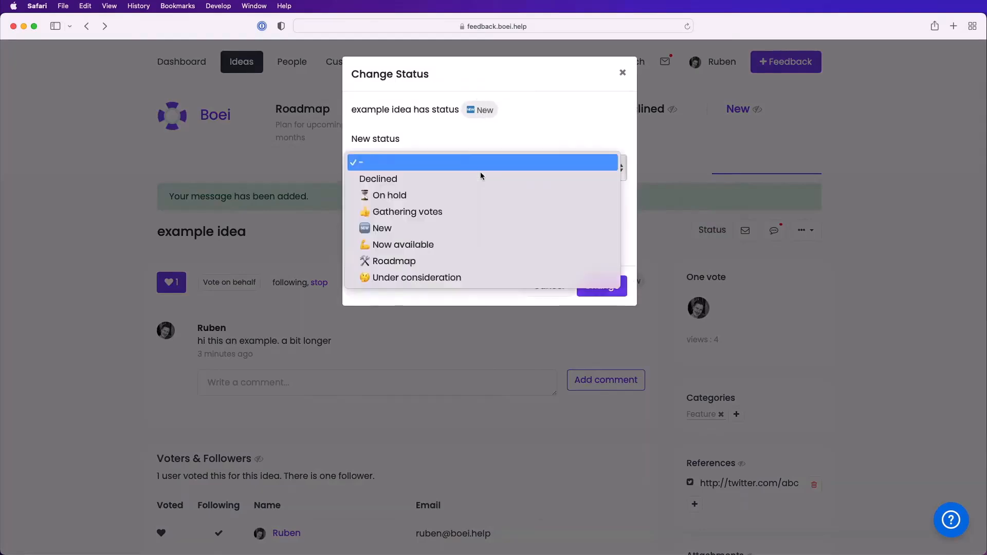
click(467, 257)
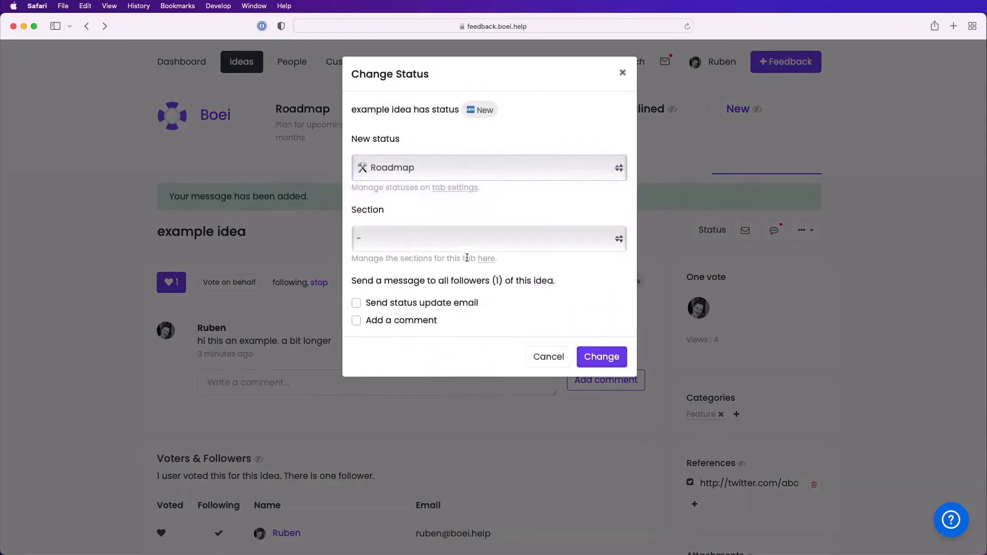
click(436, 239)
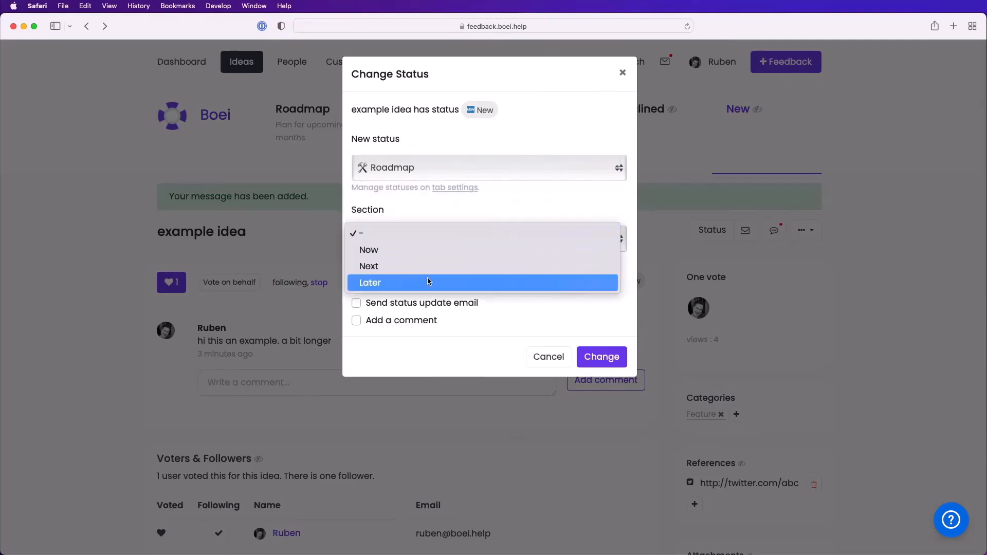
click(427, 249)
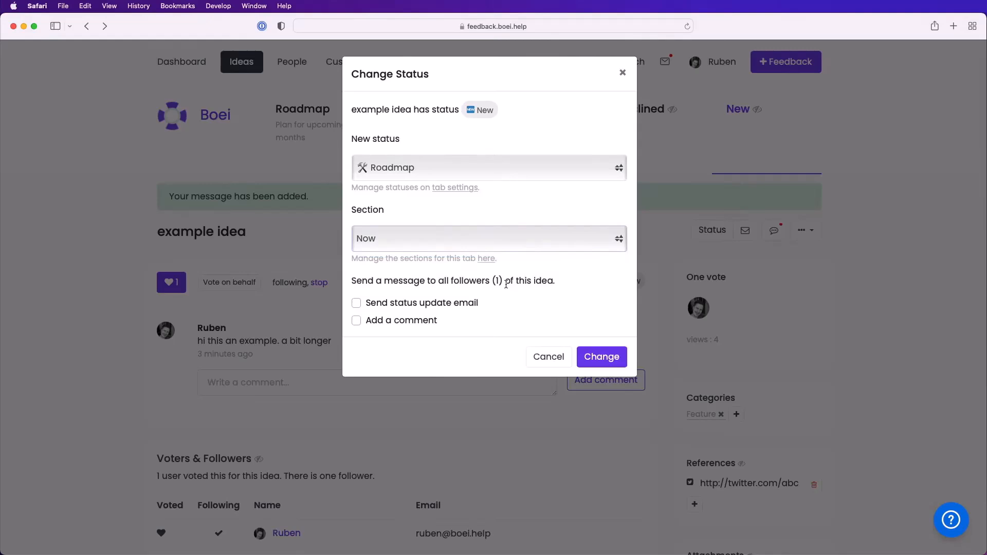
Include the comment "this is now planned, let's go!", leave the status update email off and apply the status change
click(442, 304)
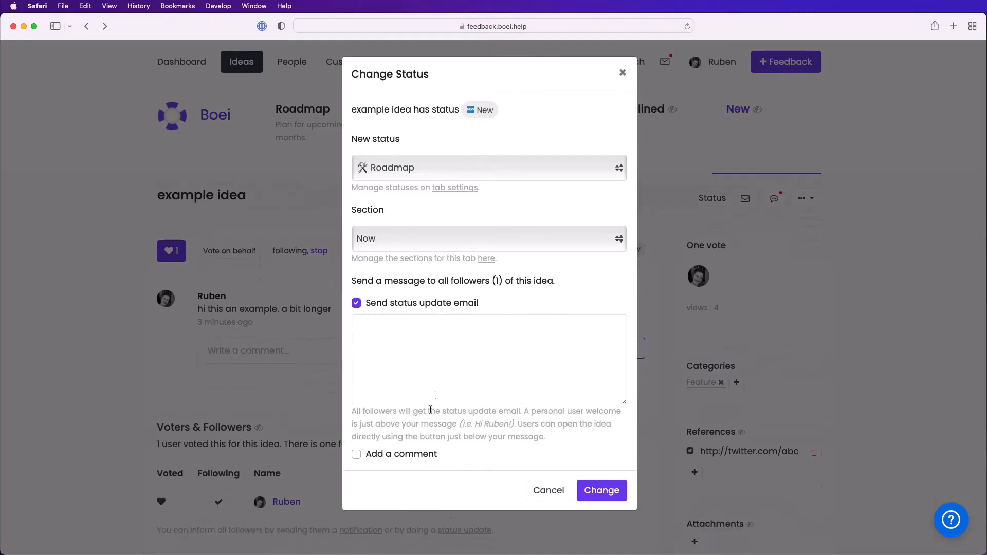
click(406, 453)
scroll(474, 381, down, 3)
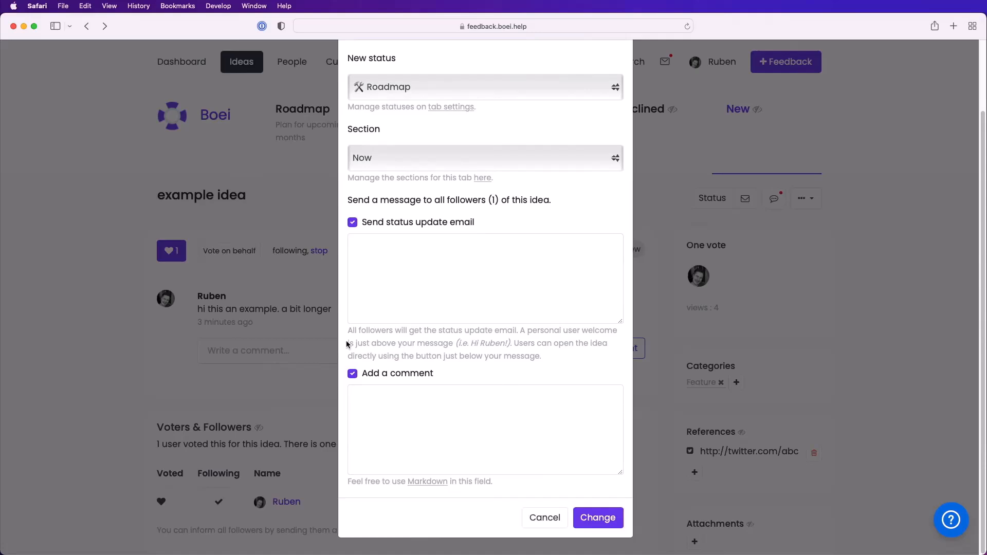
click(400, 394)
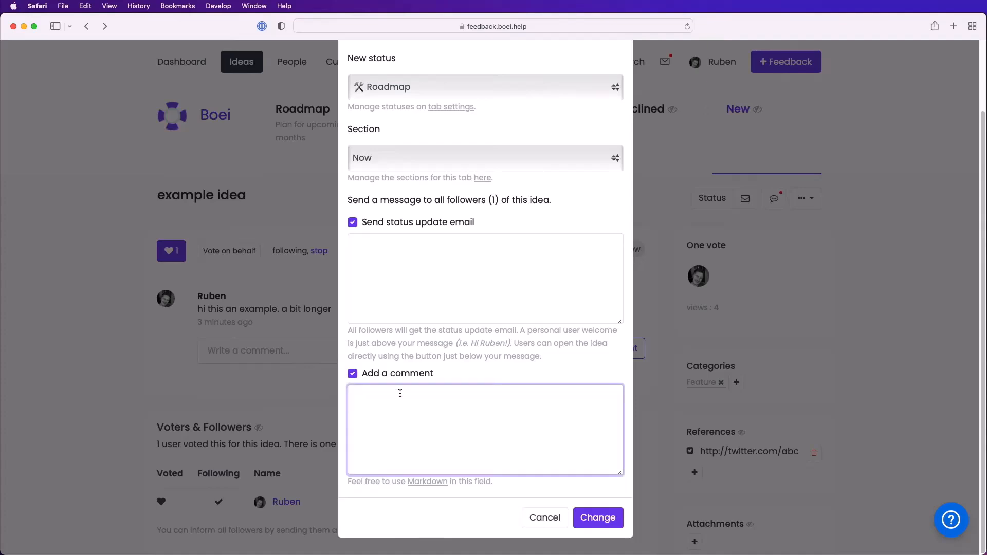
text(this is now planned, let's go!)
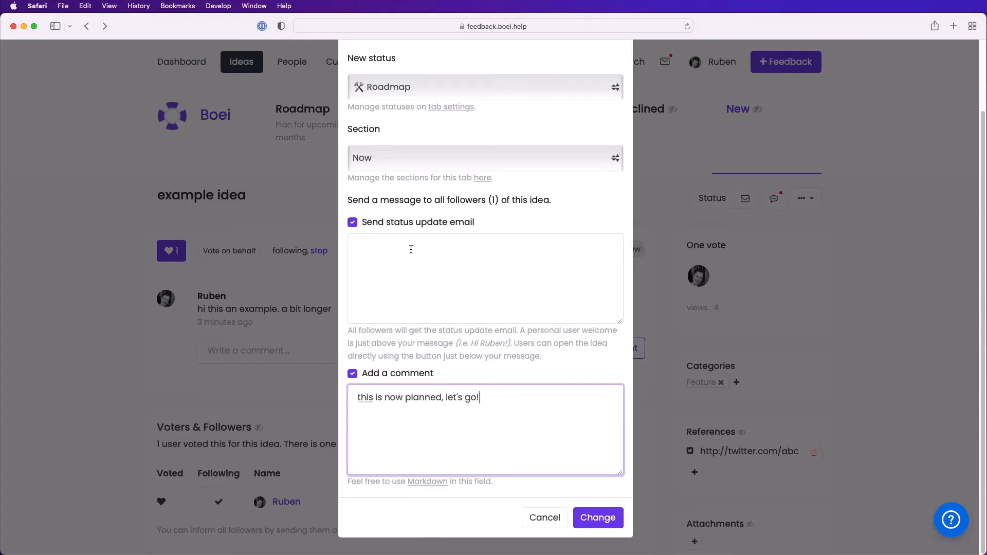
click(426, 223)
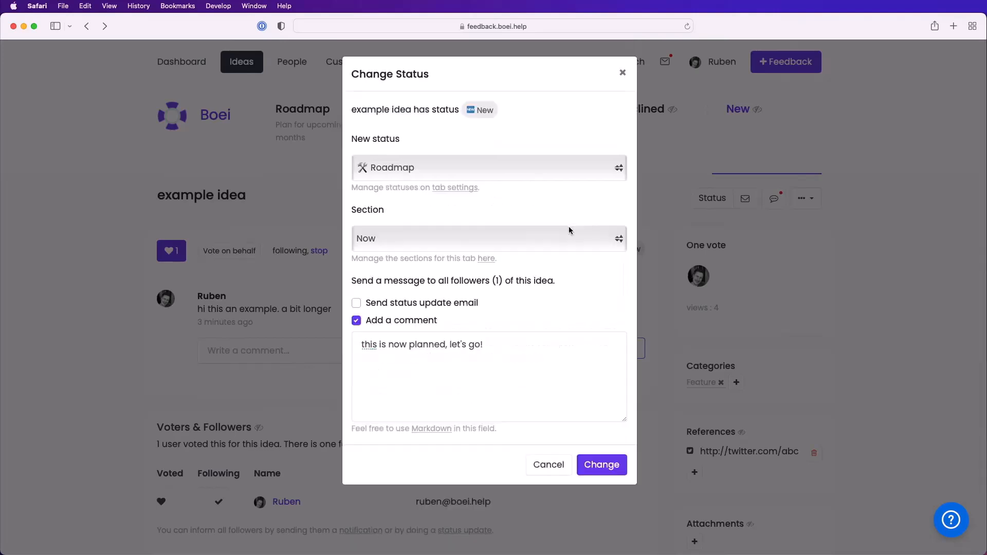
click(601, 465)
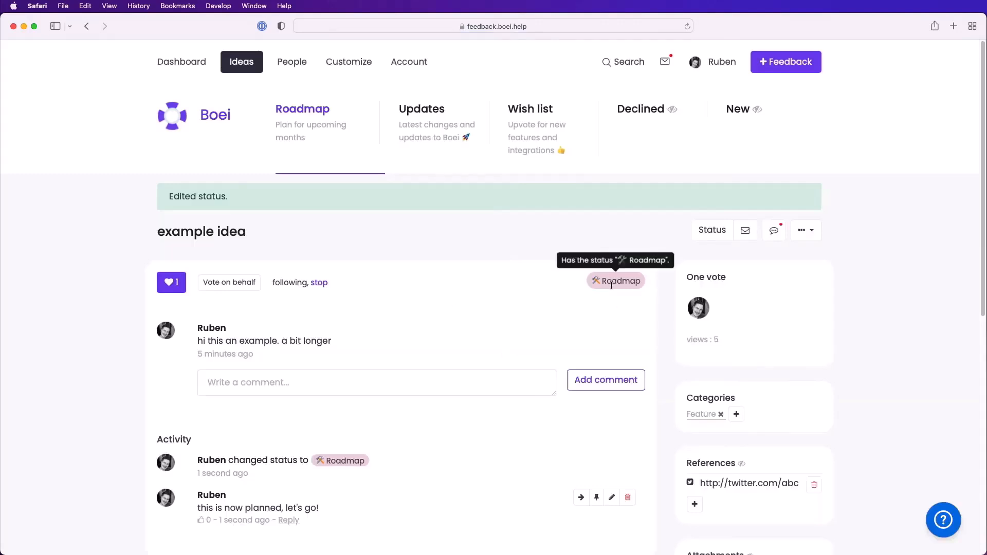
Check the example idea's activity entries and its placement under Now on the Roadmap
scroll(437, 283, down, 3)
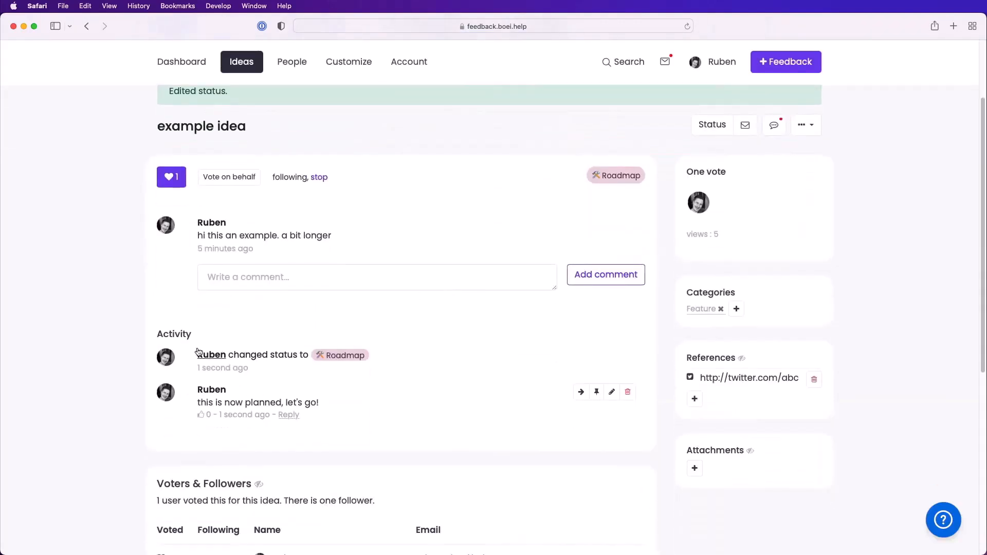
scroll(416, 358, up, 3)
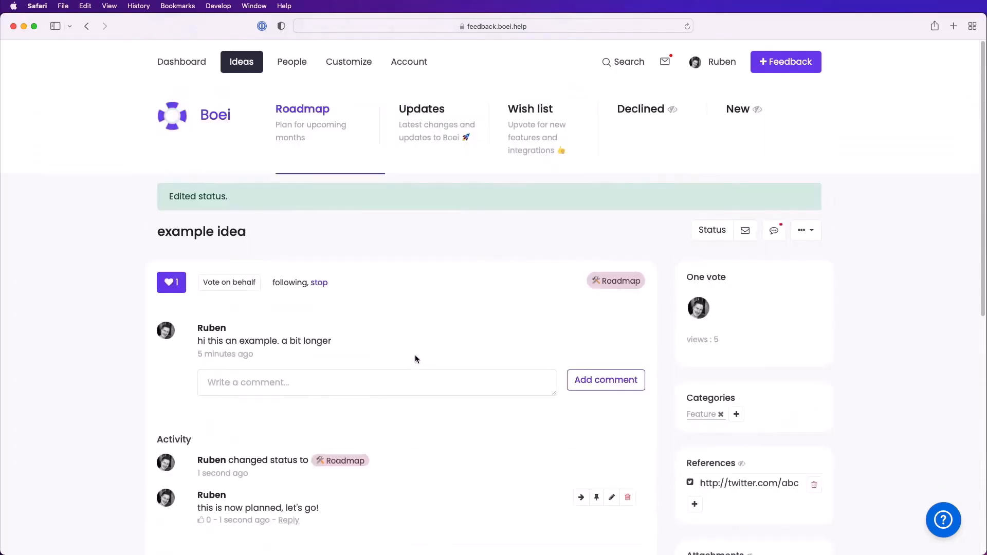
click(319, 134)
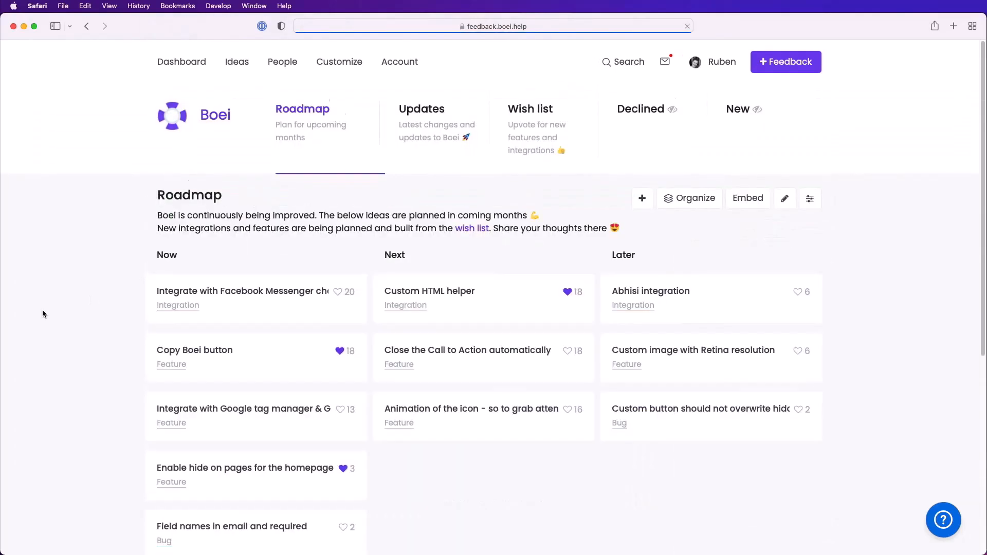
scroll(42, 311, down, 3)
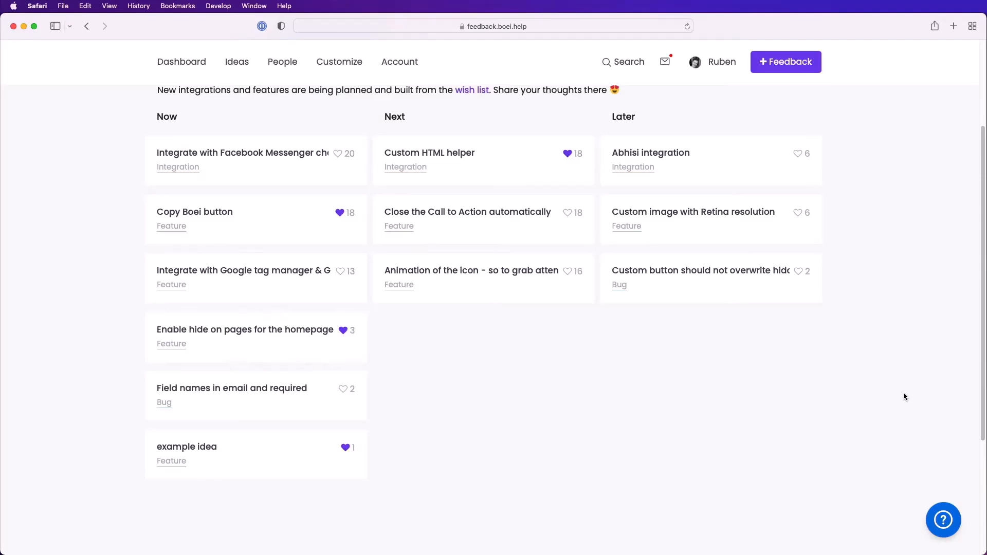
scroll(904, 395, up, 5)
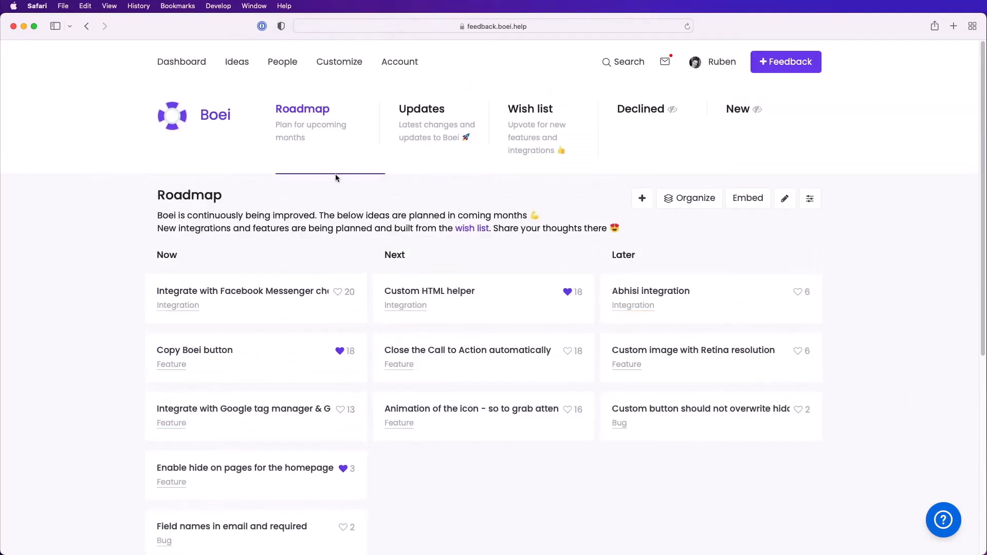
Open the idea prioritization view and show the Gathering votes posts in the chart and criteria table
mouse_move(240, 68)
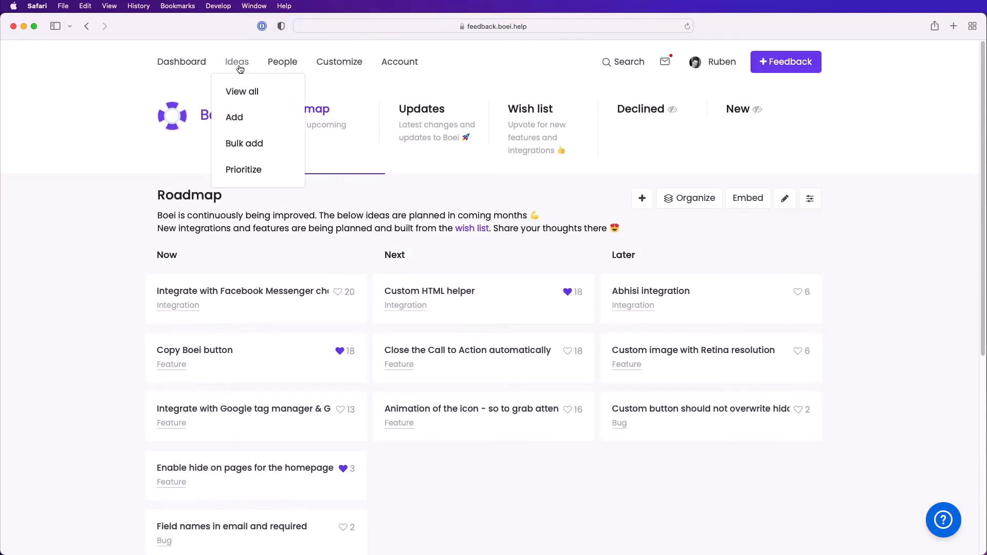
click(242, 169)
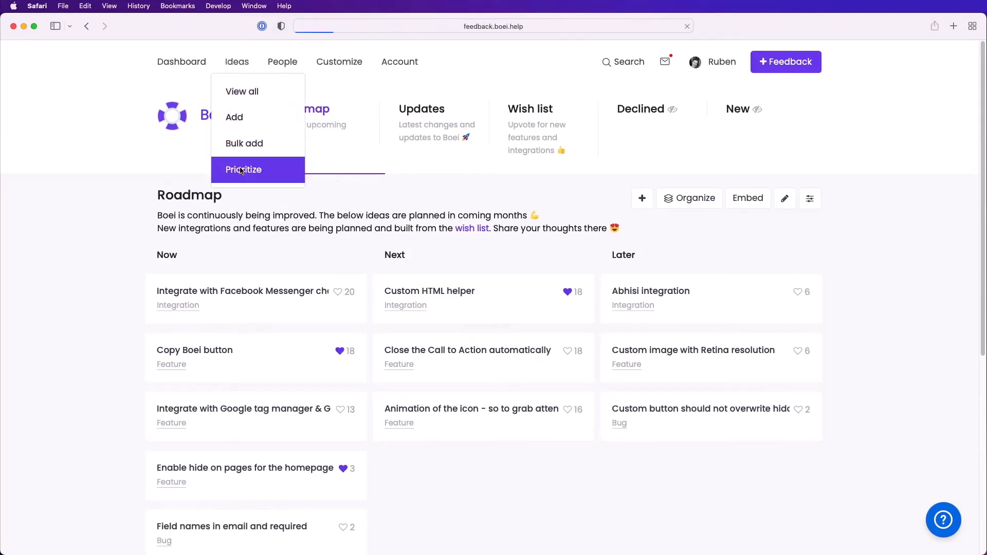
scroll(102, 252, down, 3)
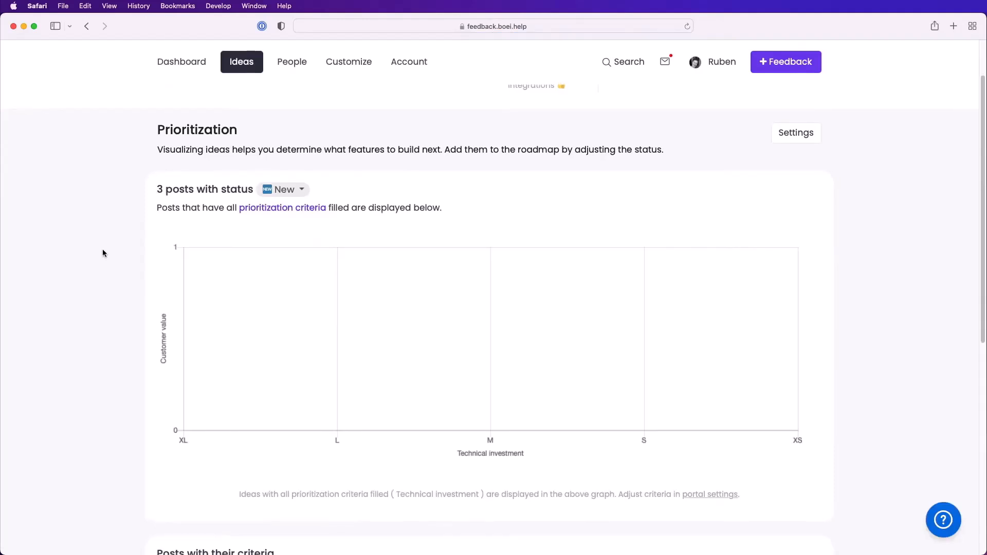
click(288, 190)
click(307, 215)
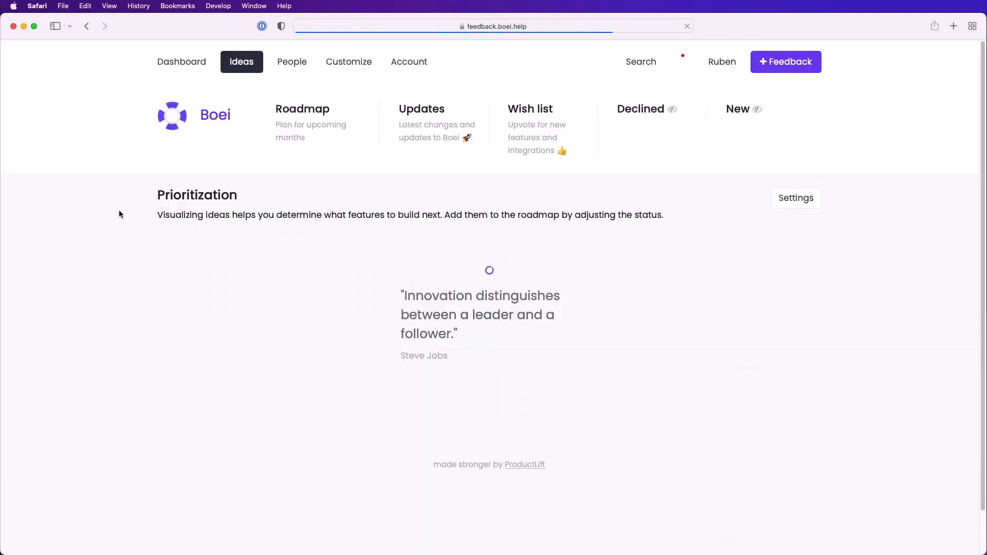
scroll(119, 214, down, 5)
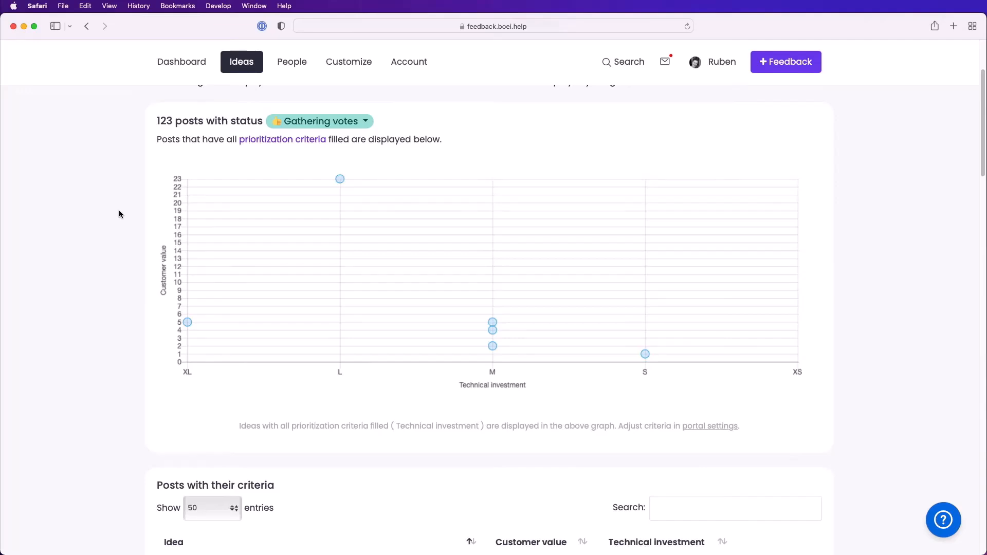
scroll(121, 259, down, 15)
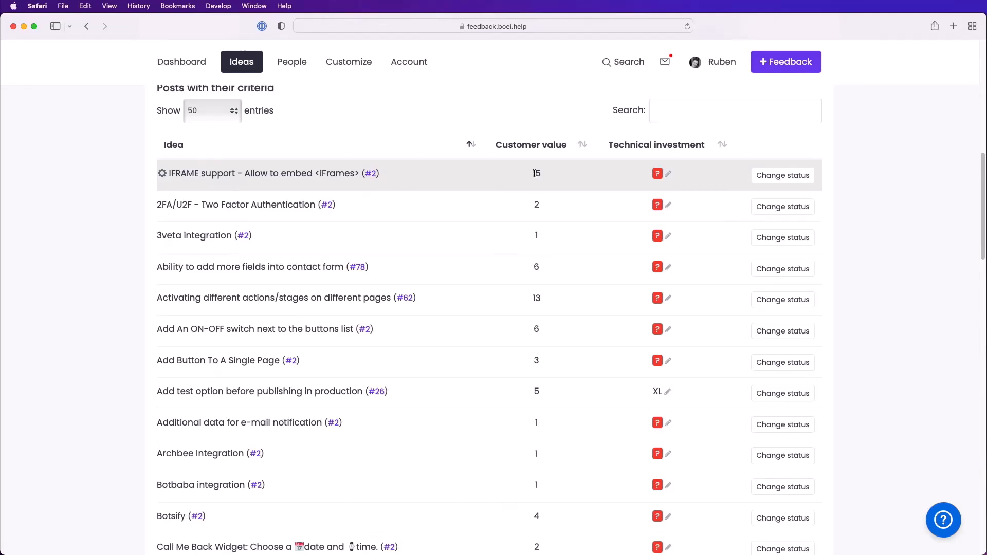
Look at the T-shirt sizes available as technical investment for the IFRAME support idea, leaving its criteria unchanged
click(668, 172)
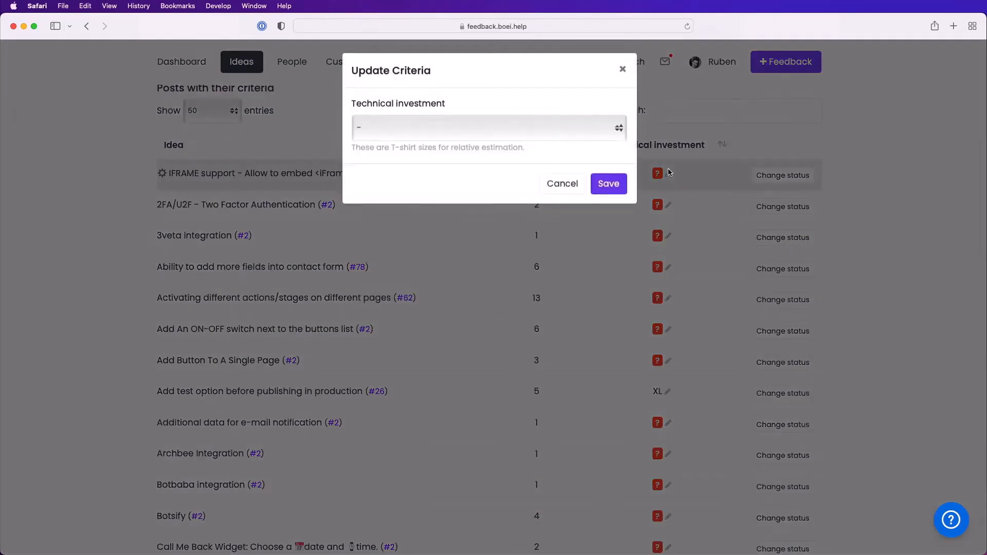
click(501, 134)
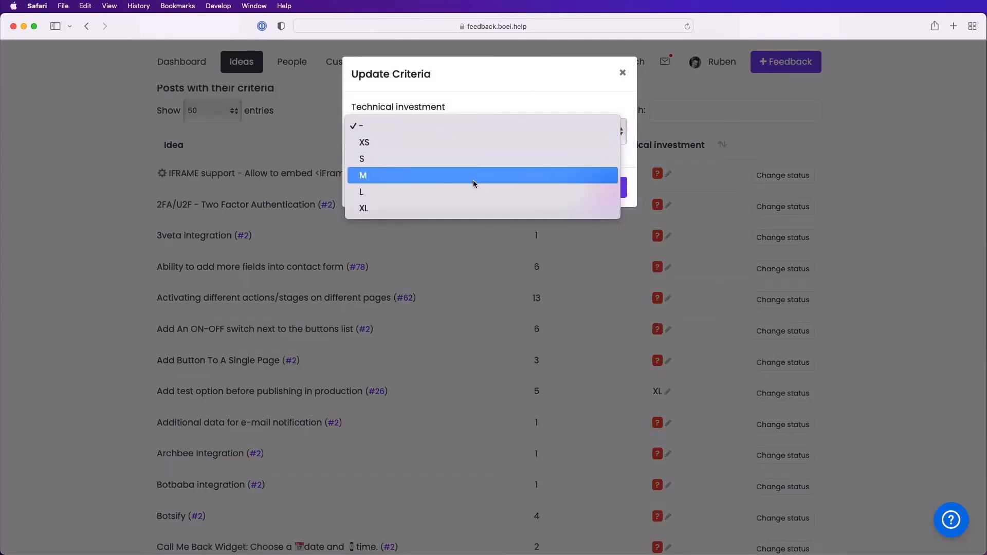
click(618, 88)
click(624, 76)
Review the prioritizing settings, including the technical investment types and the business value criteria, without saving changes
scroll(844, 136, up, 8)
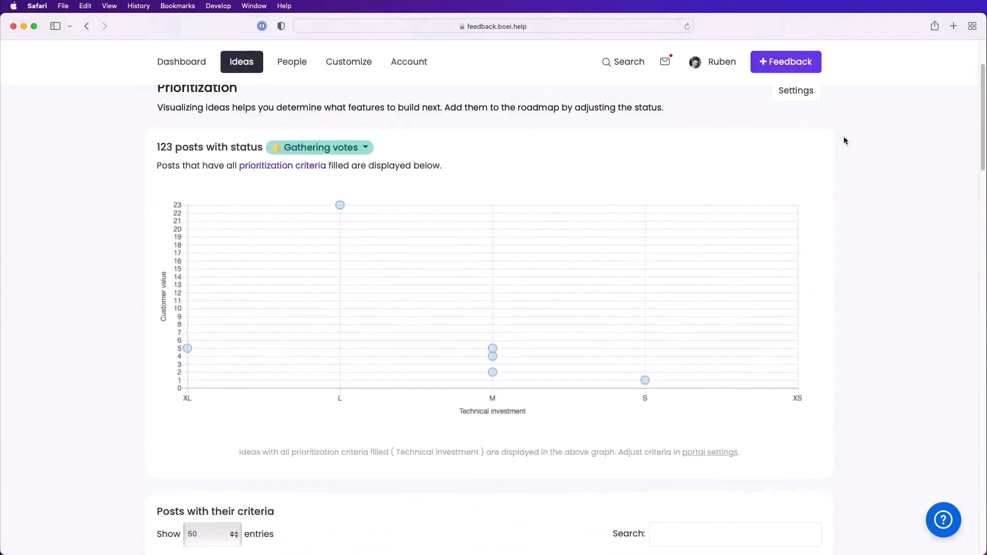
scroll(821, 124, up, 1)
click(806, 120)
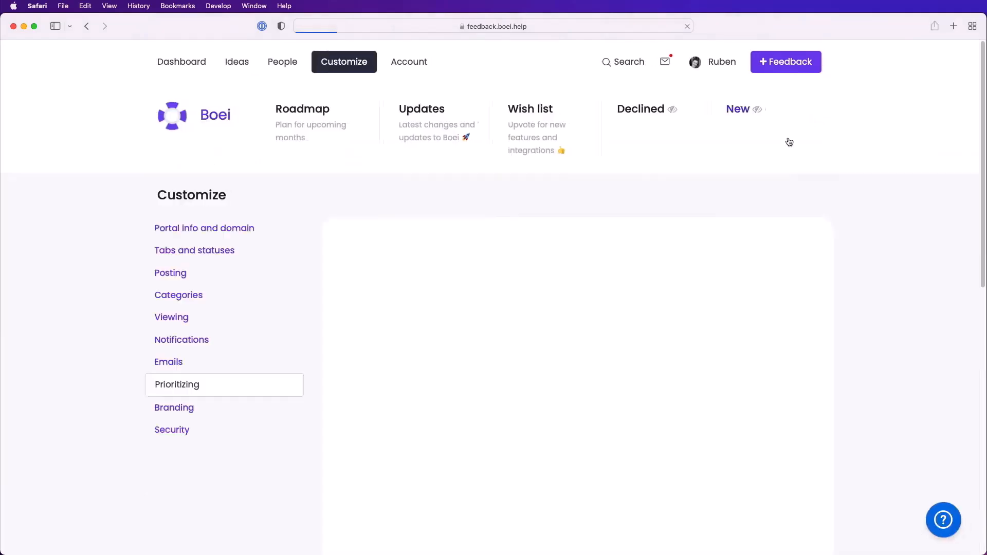
scroll(597, 264, down, 5)
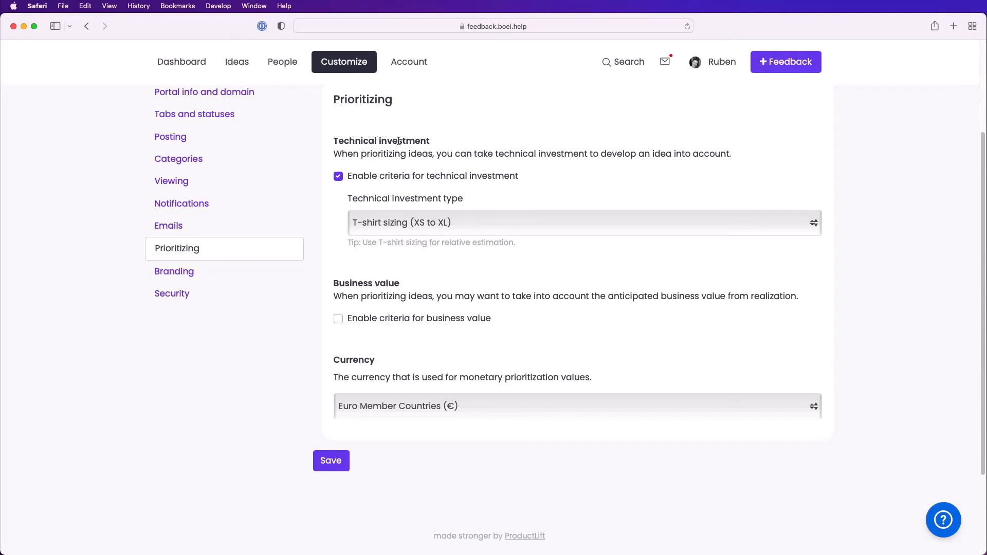
click(425, 228)
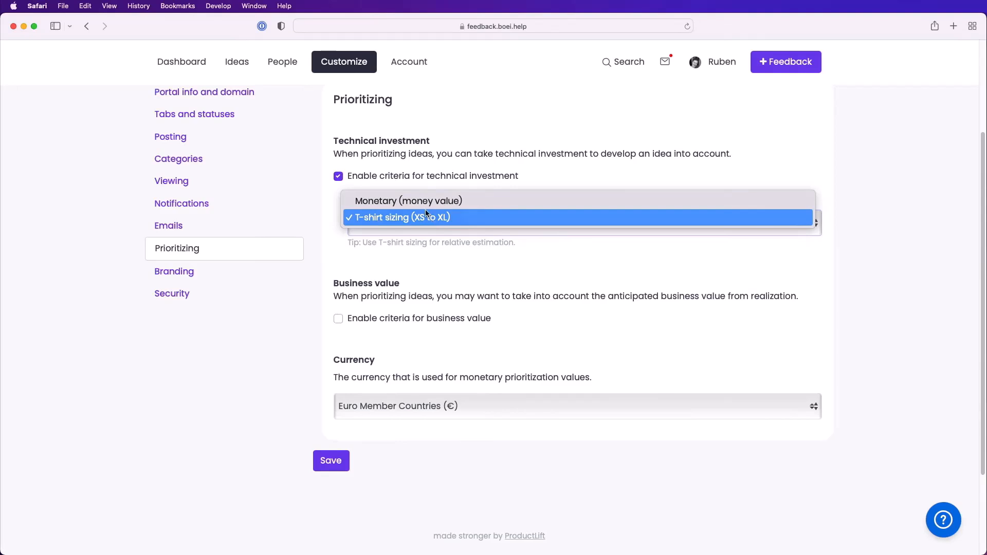
click(449, 271)
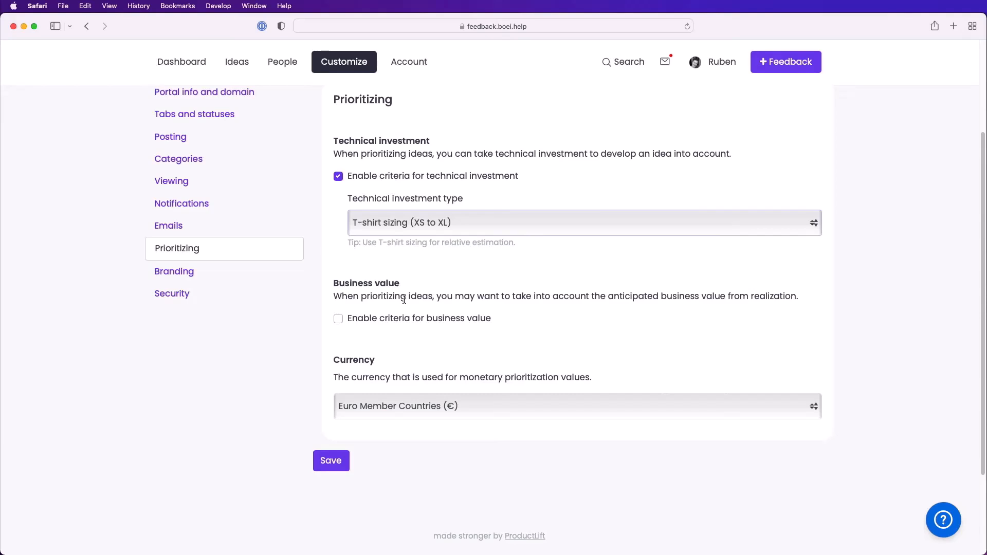
click(413, 318)
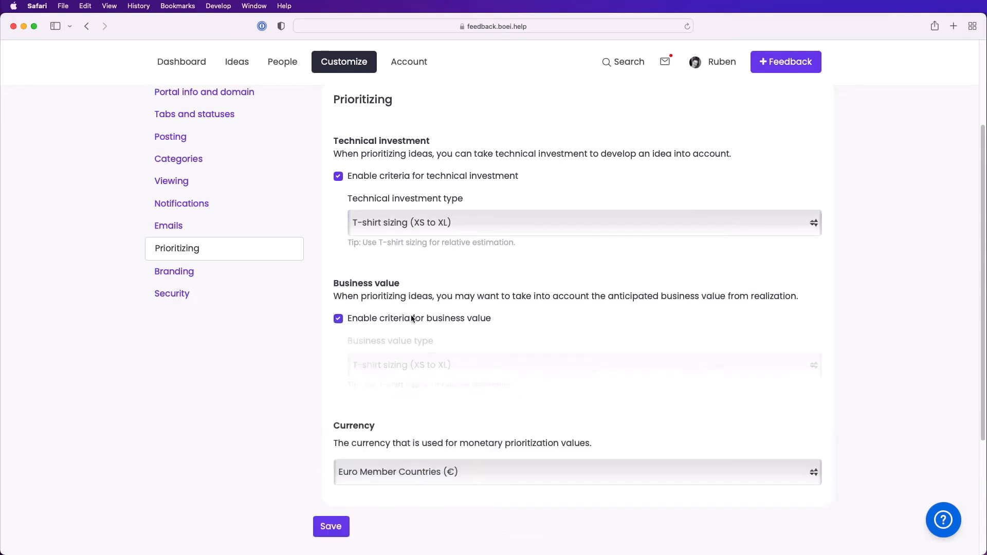
click(446, 319)
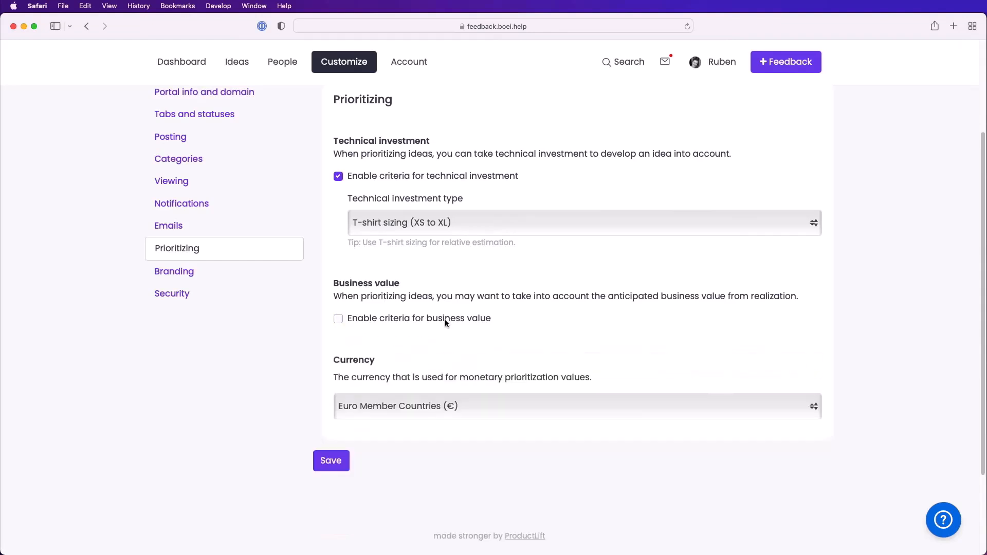
Return to the prioritization chart and inspect the ideas plotted by customer value and technical investment
click(86, 26)
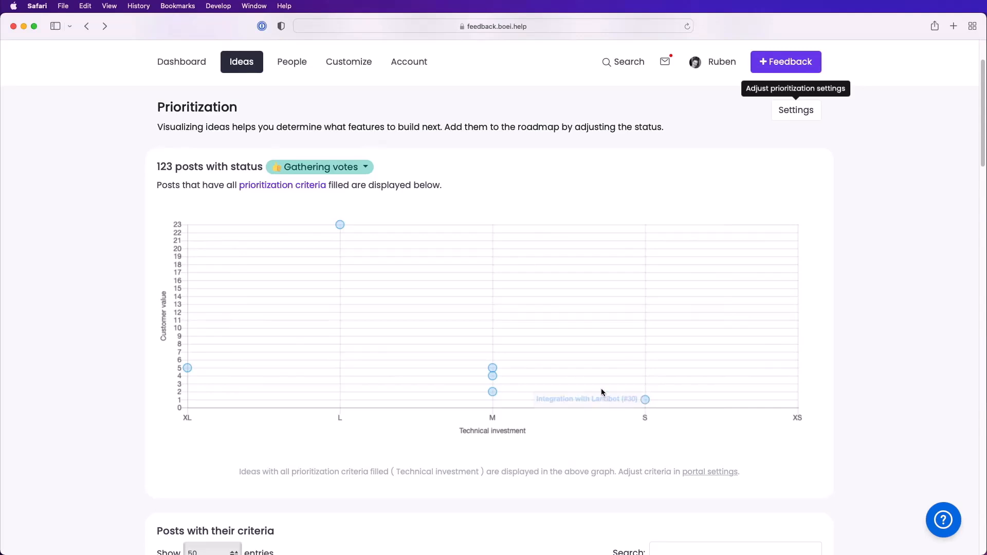
mouse_move(493, 371)
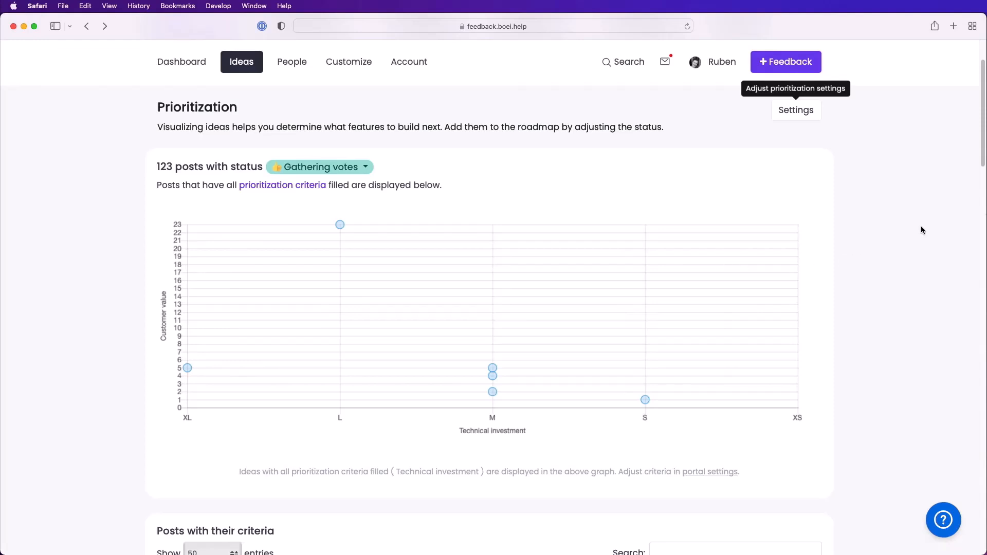
Open the example idea from the Roadmap and change its status to Now available, without a status update email or comment
scroll(847, 246, up, 3)
click(319, 111)
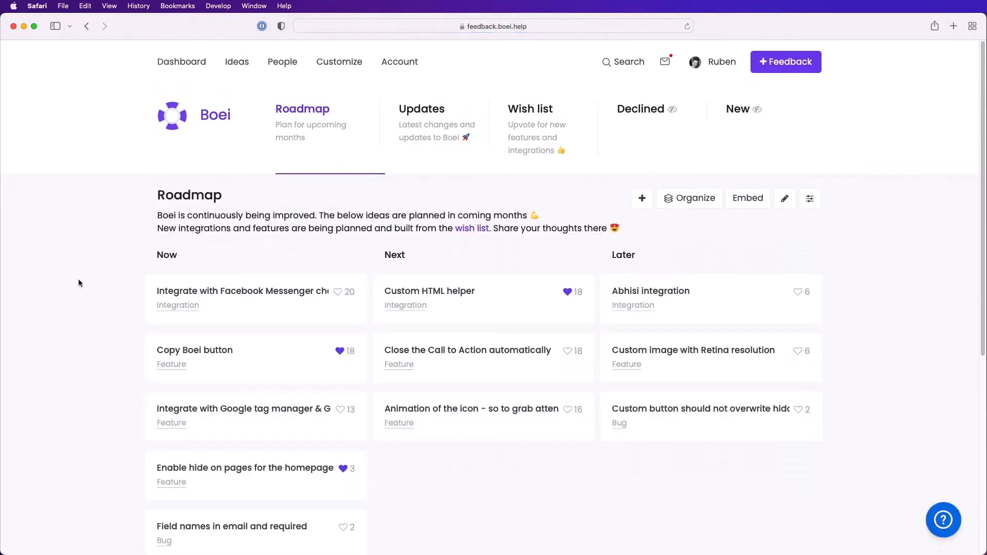
scroll(79, 283, down, 4)
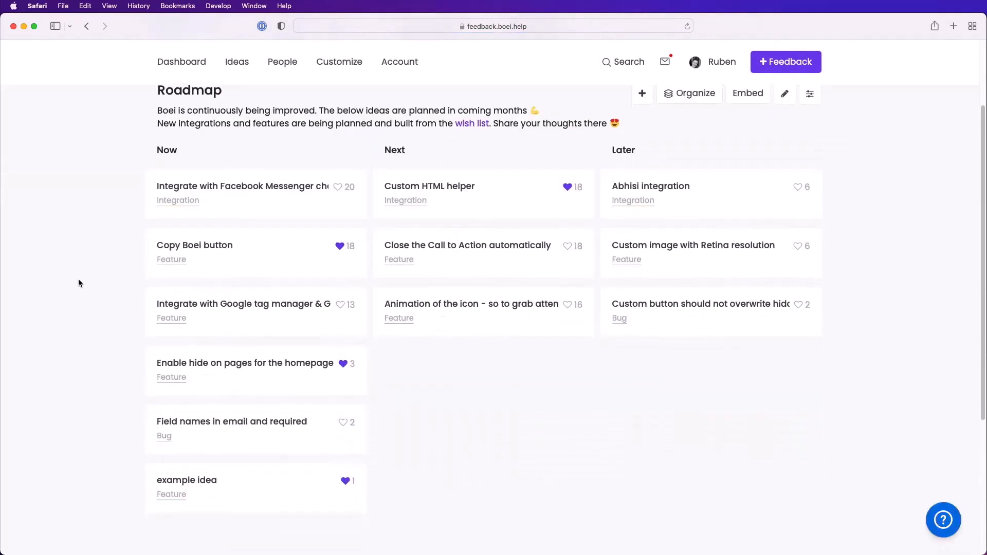
click(240, 486)
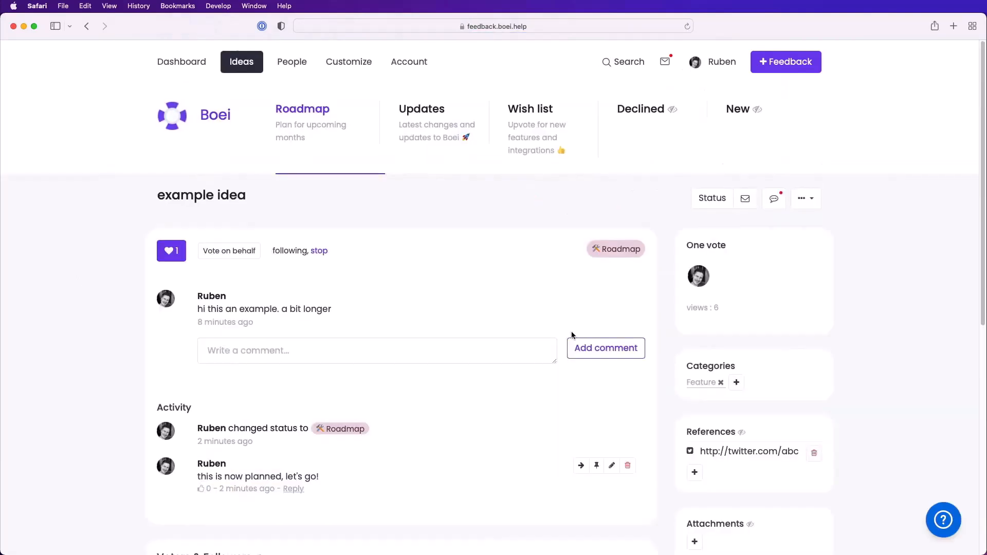
click(719, 202)
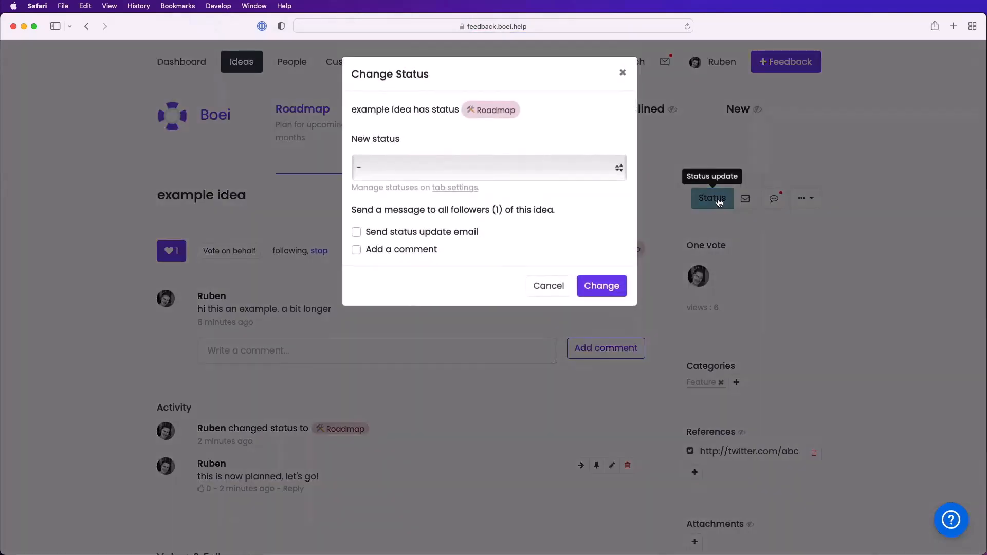
click(531, 168)
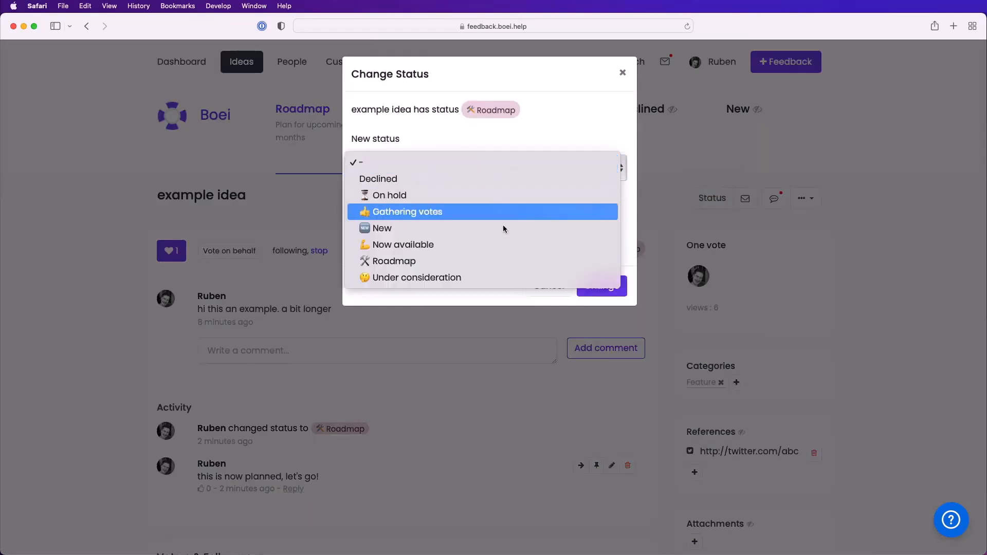
click(489, 250)
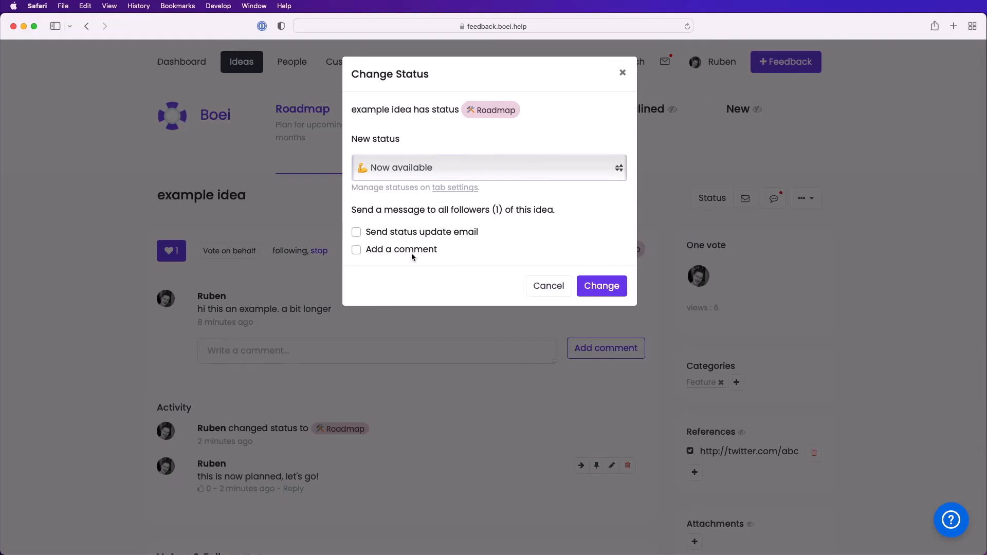
click(607, 287)
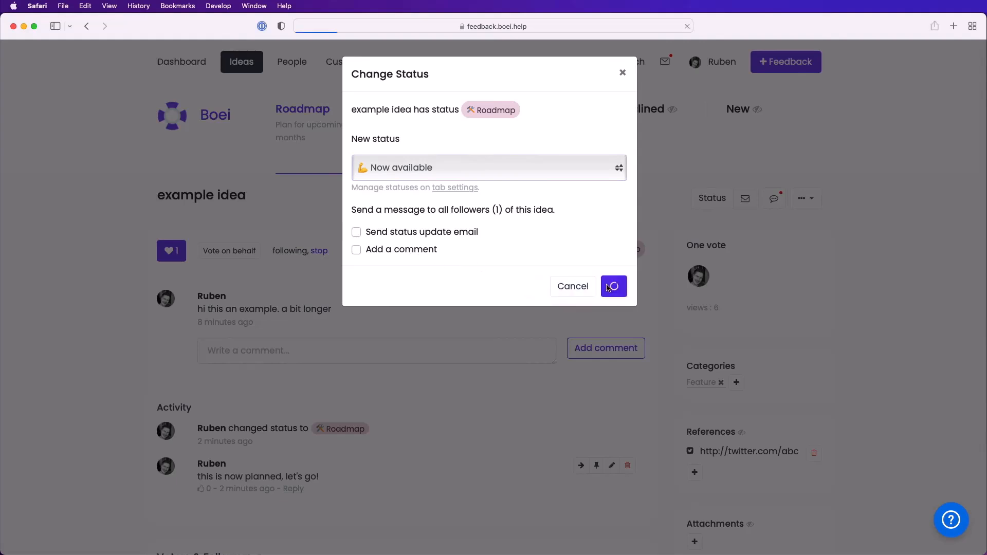
Check the example idea's activity entries and its entry in the portal's Updates
scroll(436, 293, down, 2)
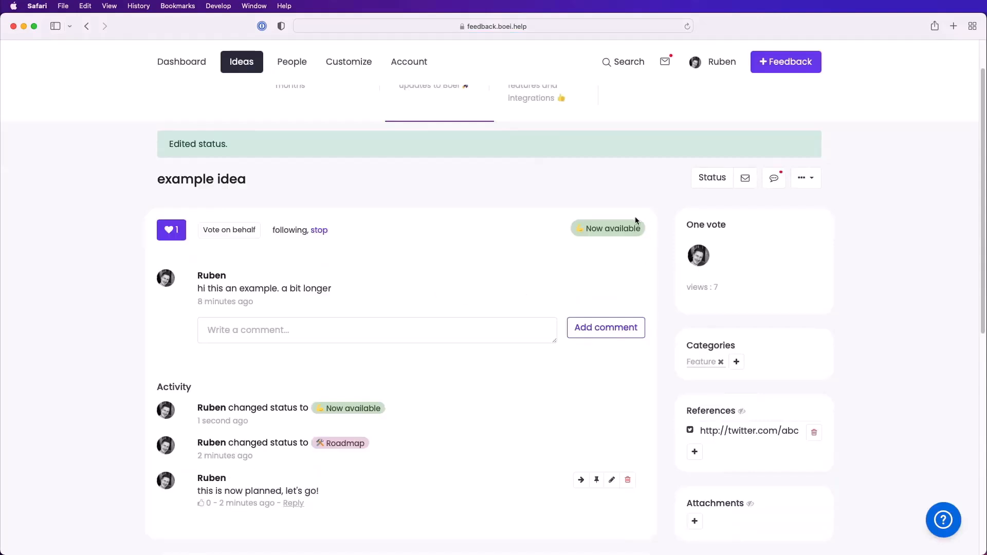
scroll(479, 252, up, 2)
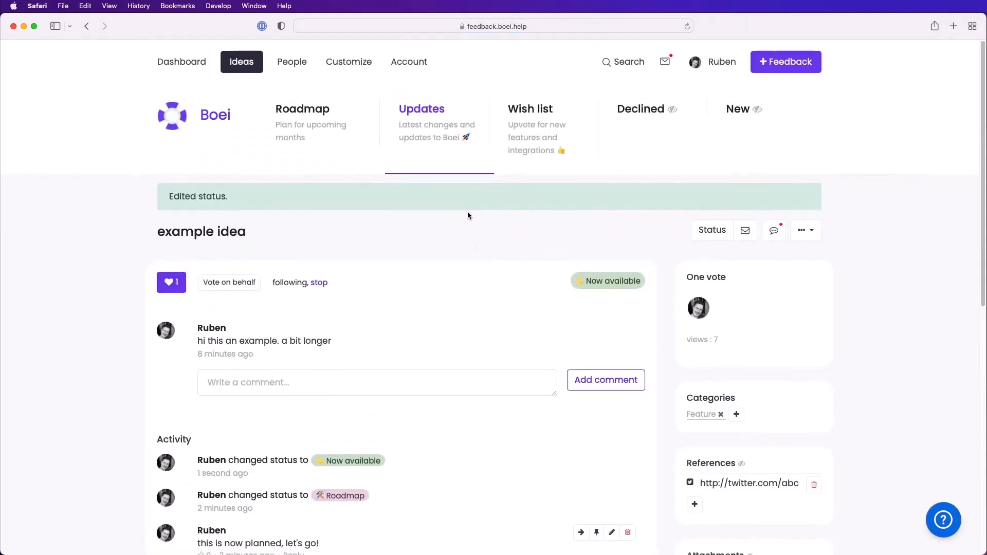
click(426, 108)
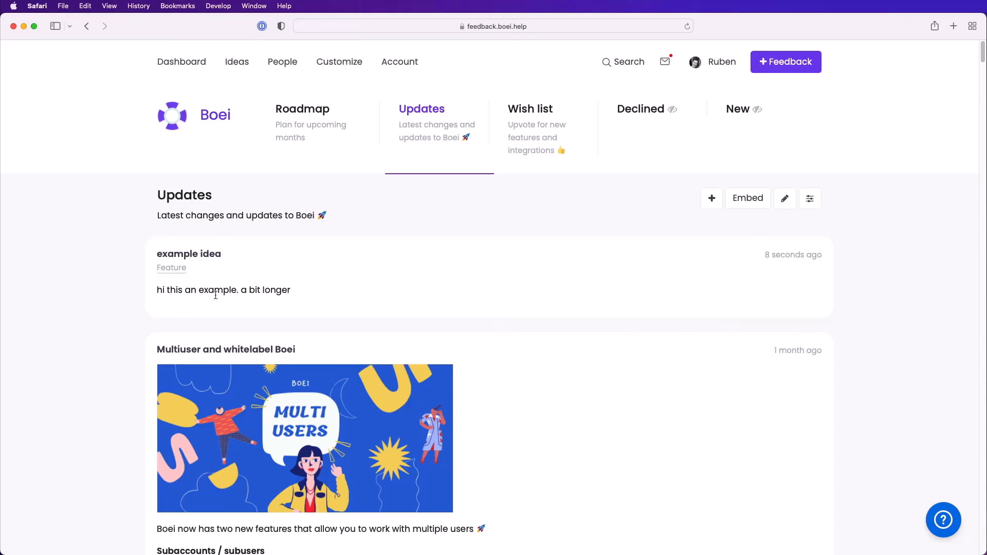
Reopen the example idea from the Updates and add the comment "He this example idea is now ready!"
click(209, 255)
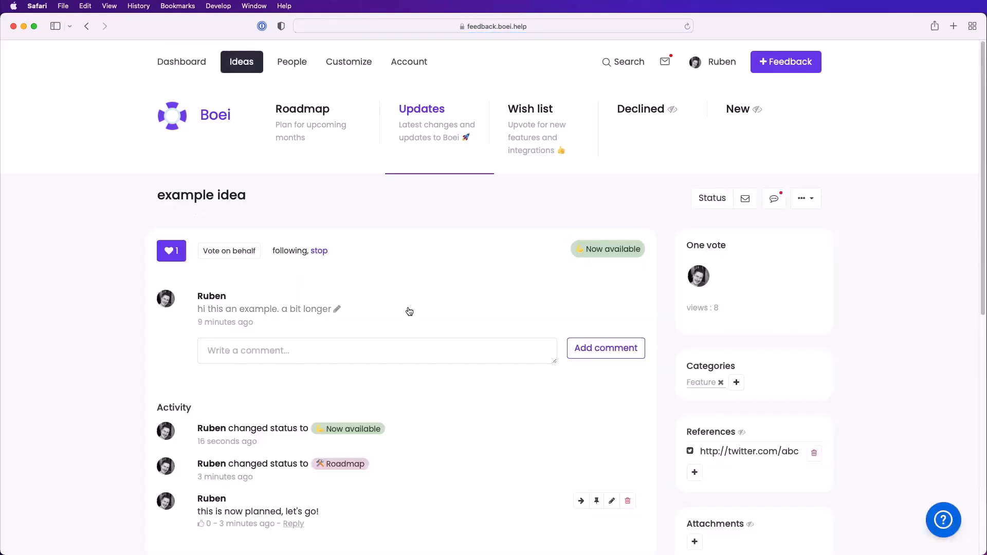
scroll(408, 311, down, 3)
click(376, 259)
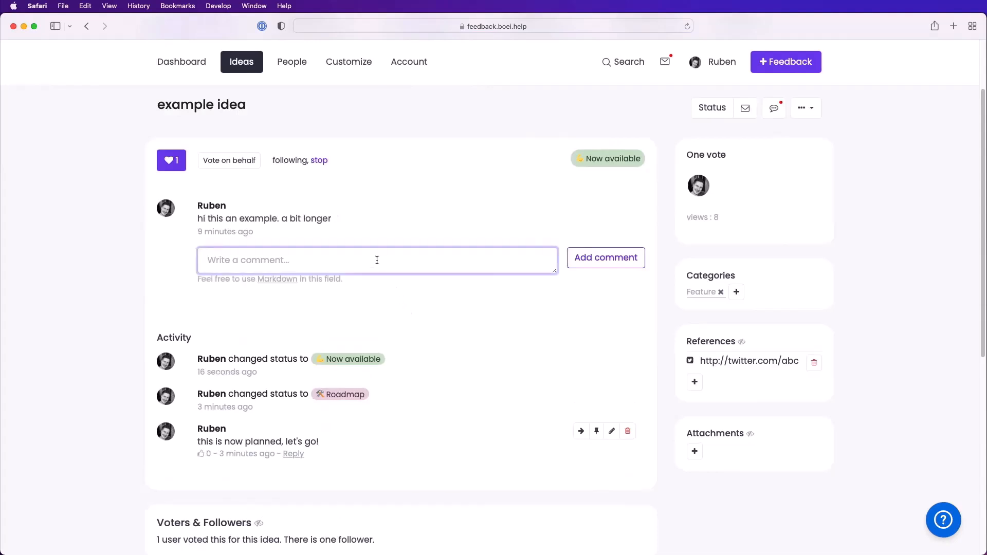
text(He this x)
key(BackSpace)
text(exa)
key(BackSpace)
key(BackSpace)
text(xample idea )
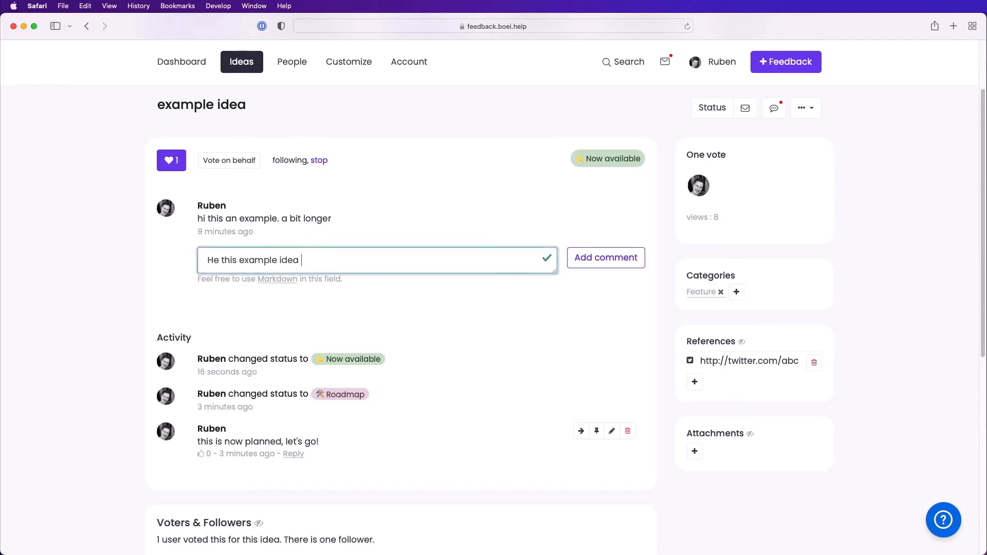
text(is now ready!)
click(595, 258)
Use the comment "He this example idea is now ready!" as the example idea's changelog text
scroll(486, 215, down, 5)
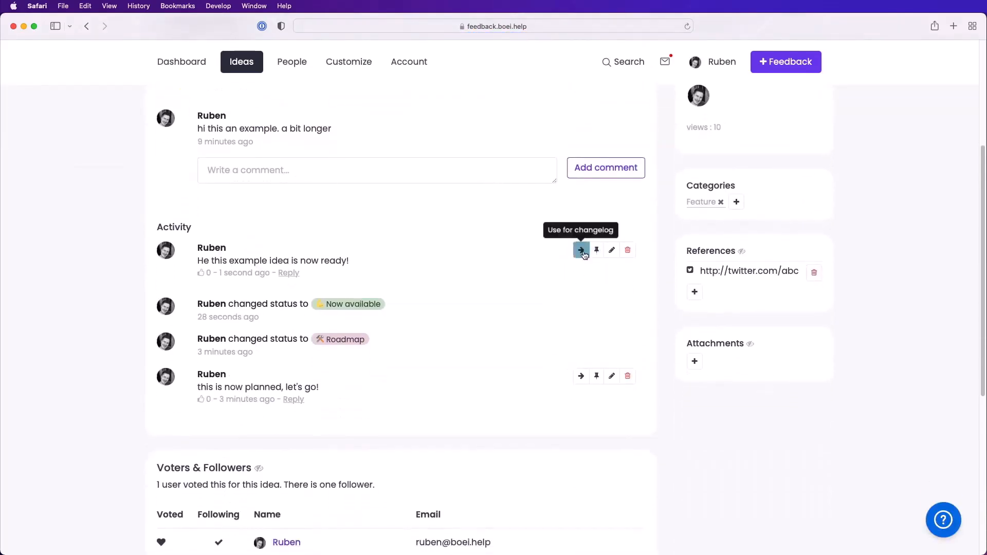
click(581, 251)
scroll(583, 251, down, 3)
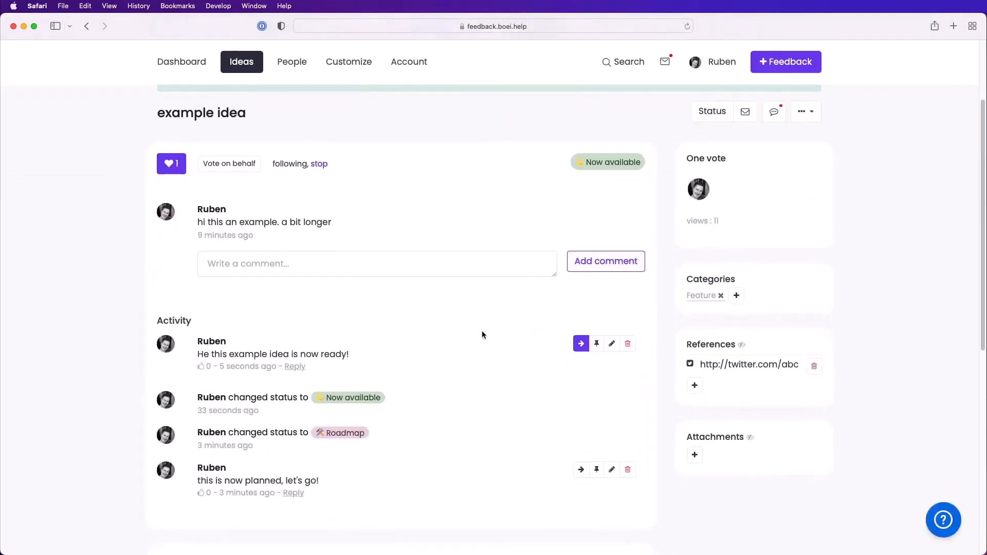
Check the example idea's entry in the Updates, then open the Multiuser and whitelabel Boei update
scroll(483, 331, up, 3)
click(432, 111)
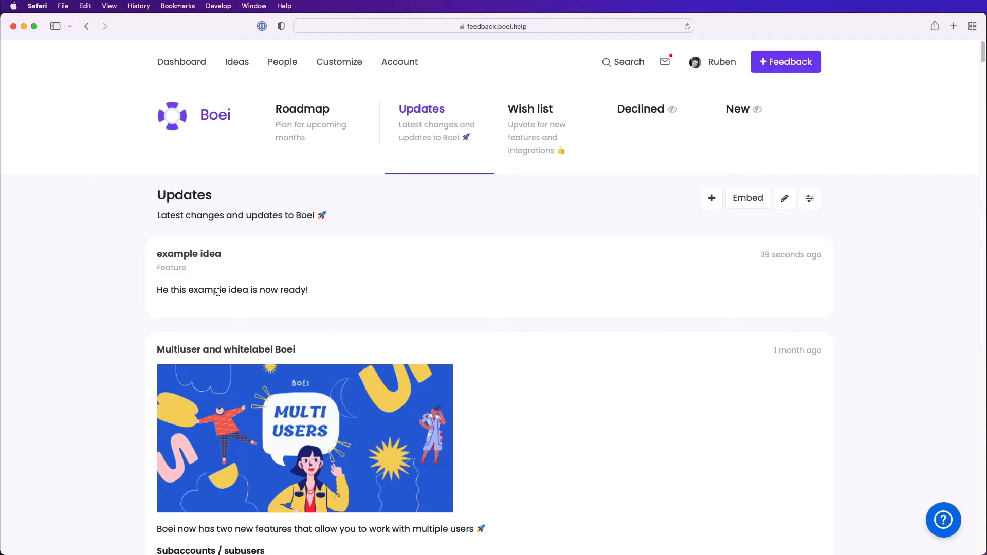
scroll(44, 328, down, 3)
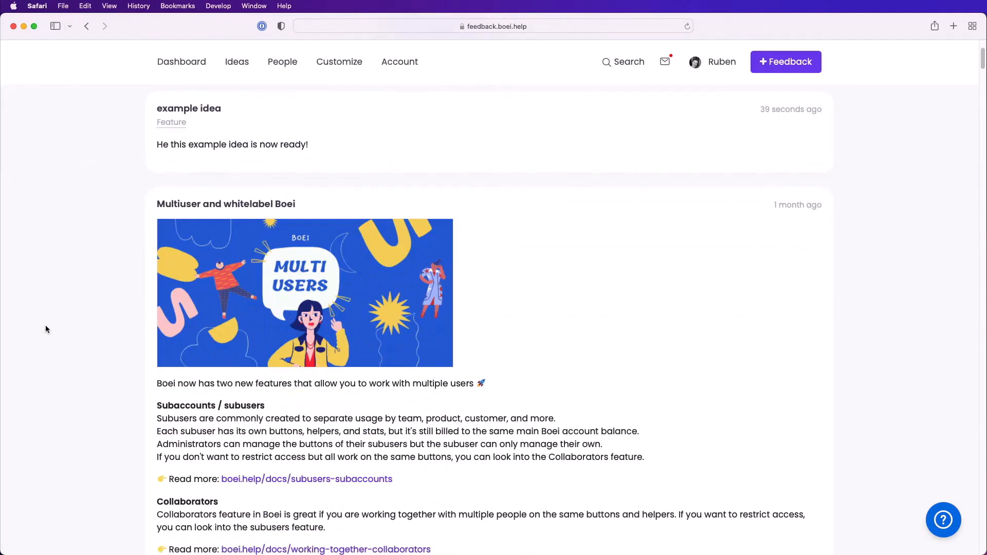
click(169, 218)
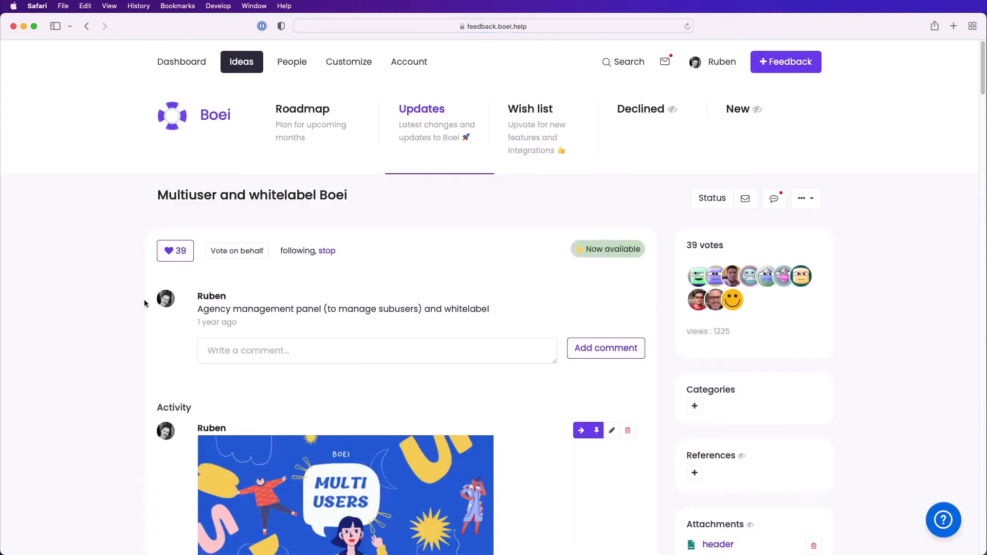
Read through the Multiuser and whitelabel Boei update, including its pinned changelog text, user comments, replies and status changes
scroll(144, 303, down, 1)
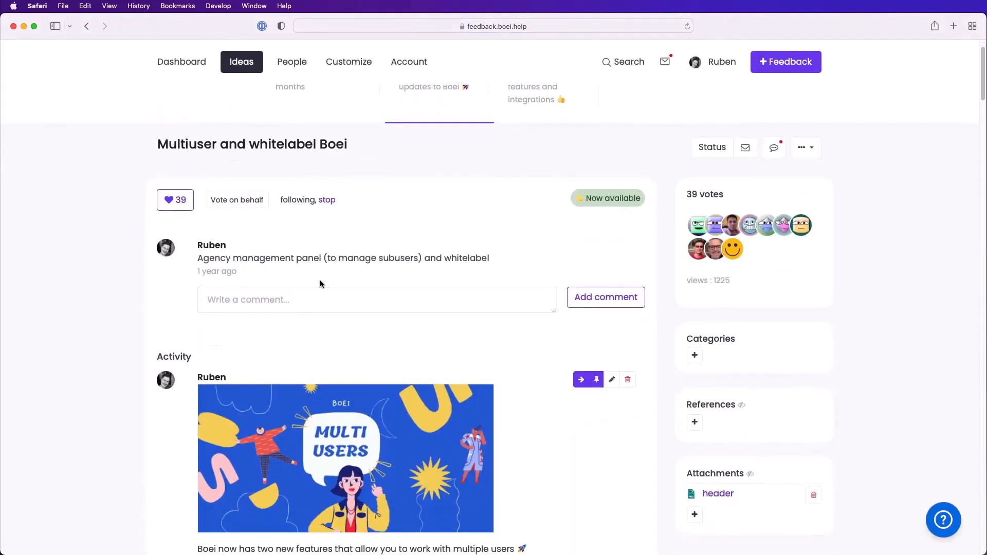
scroll(144, 332, down, 3)
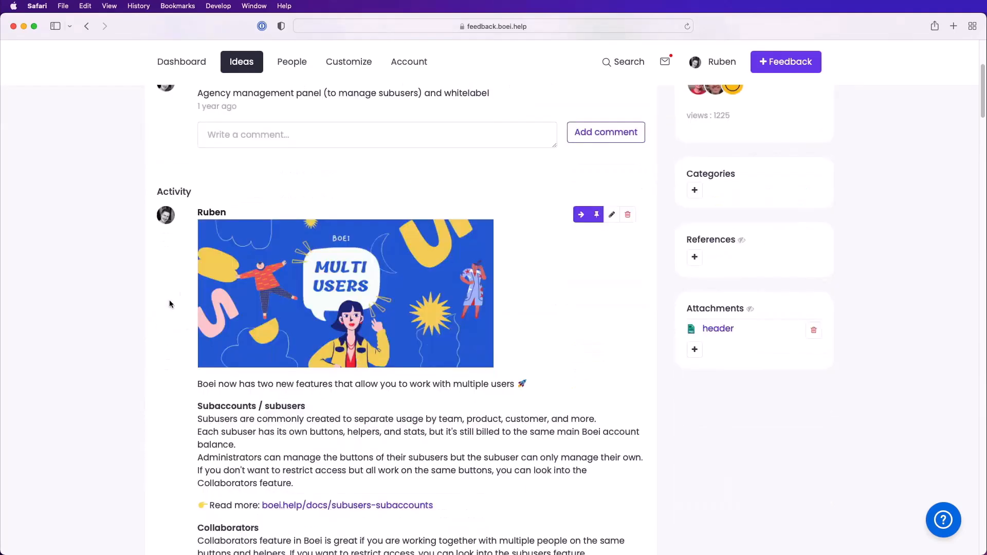
scroll(147, 322, down, 3)
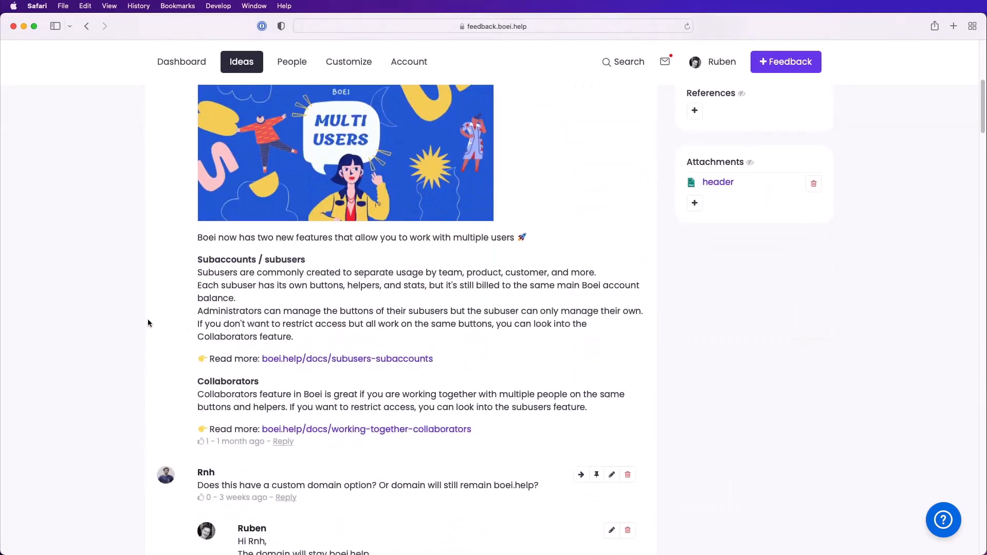
scroll(148, 323, down, 1)
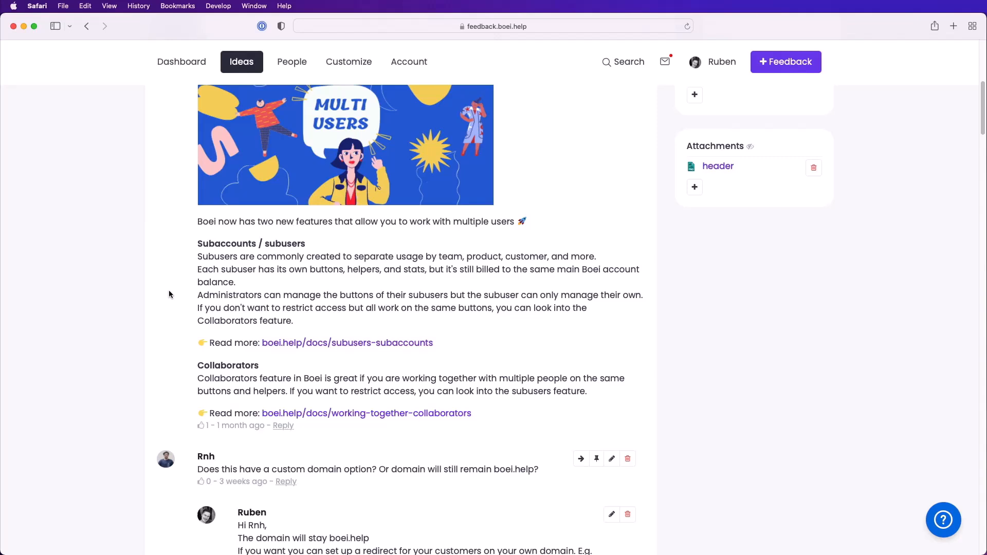
scroll(169, 293, down, 10)
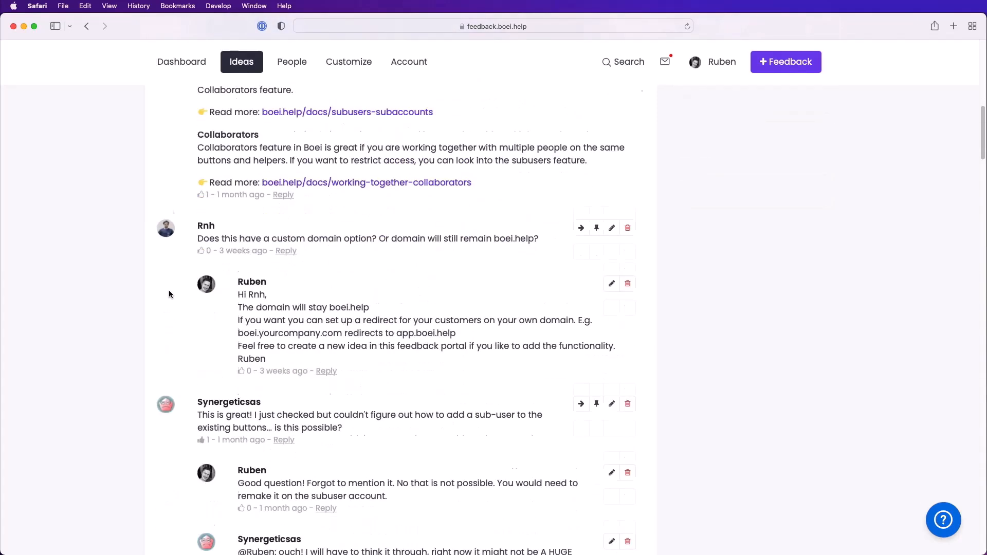
scroll(169, 290, down, 9)
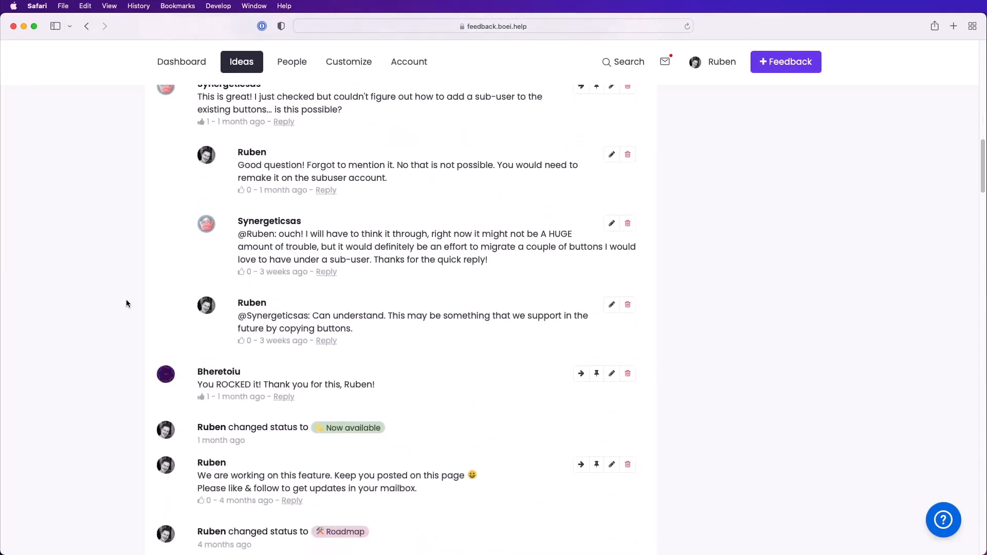
scroll(126, 303, down, 3)
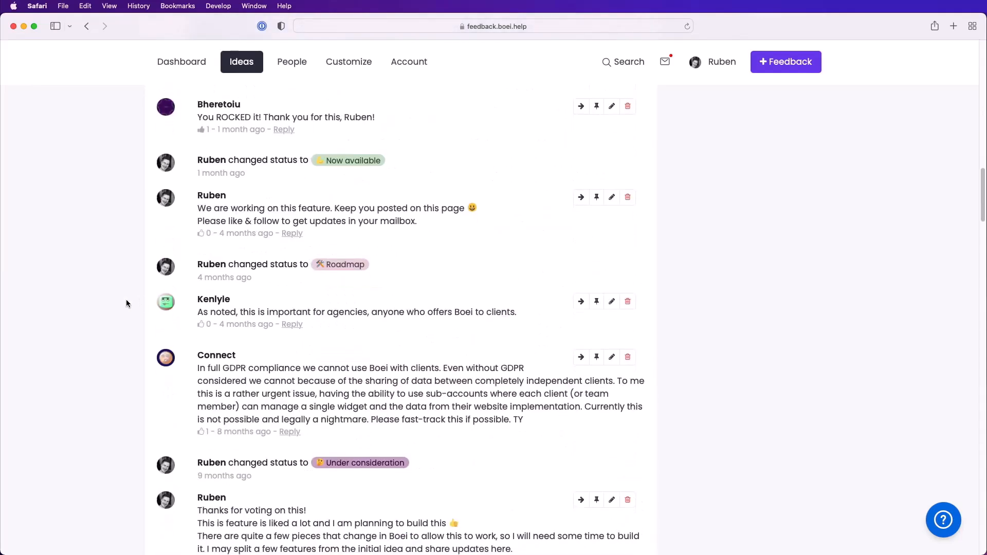
scroll(126, 303, up, 15)
scroll(127, 303, up, 15)
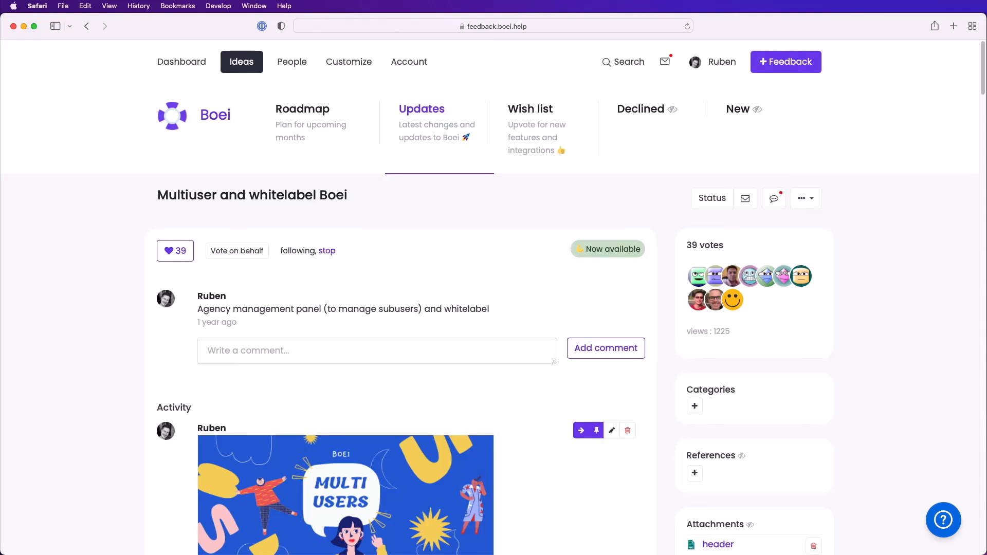
Open ProductLift's own feedback portal at feedback.productlift.dev
click(597, 29)
text(feedb)
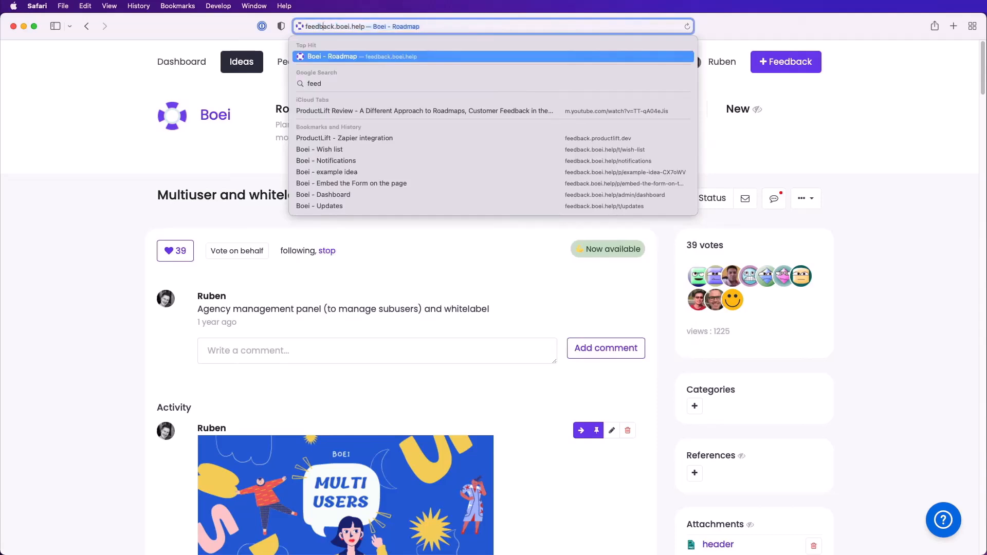
text(ack.r)
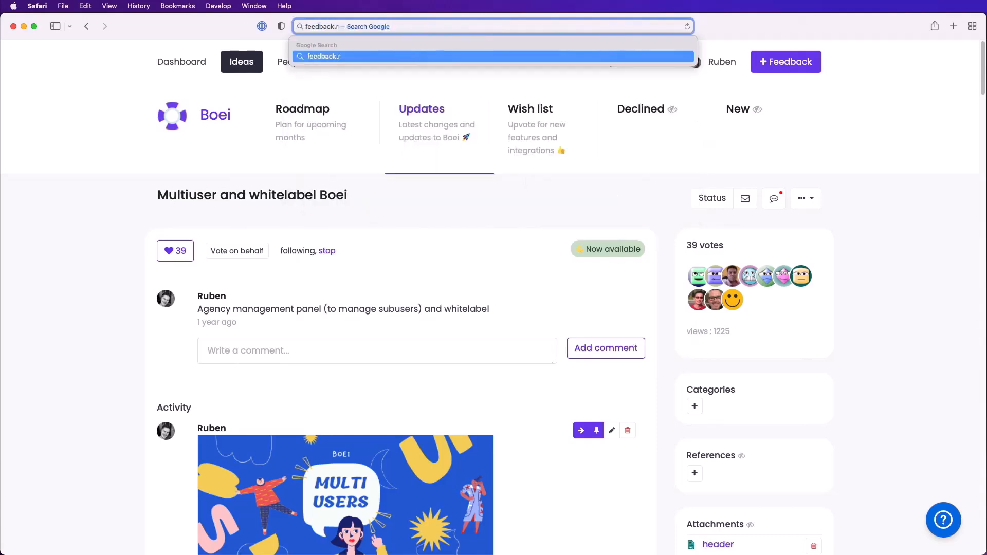
key(BackSpace)
text(pr)
key(Return)
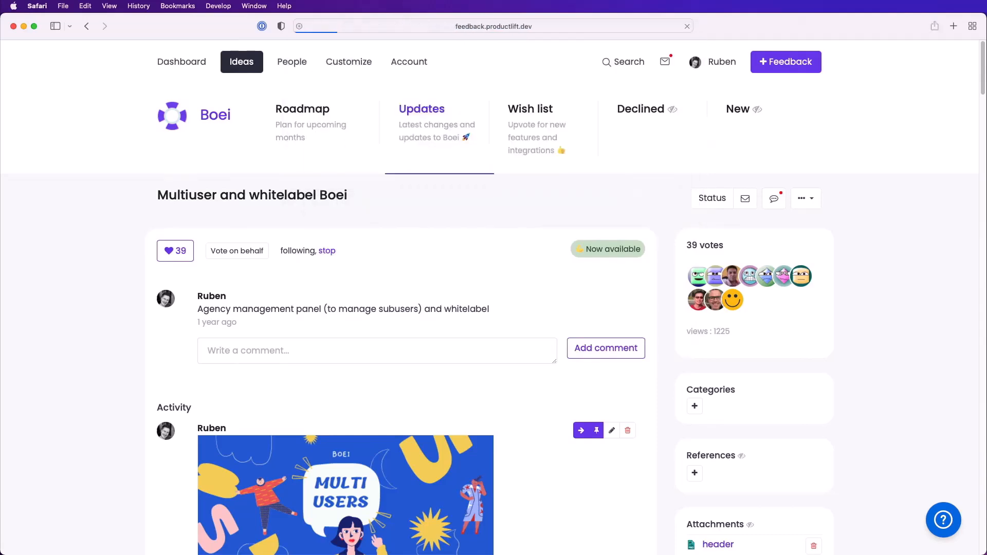